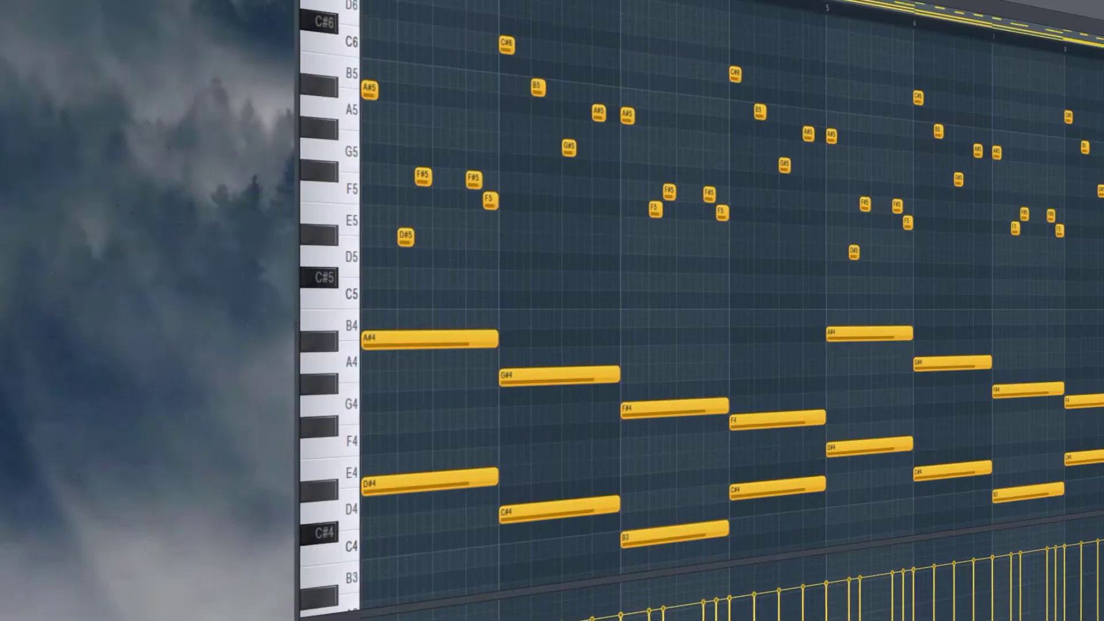
Step: Play back the ElectraX #2 melody and check the root note and scale chosen for the piano roll's scale highlighting
key(space)
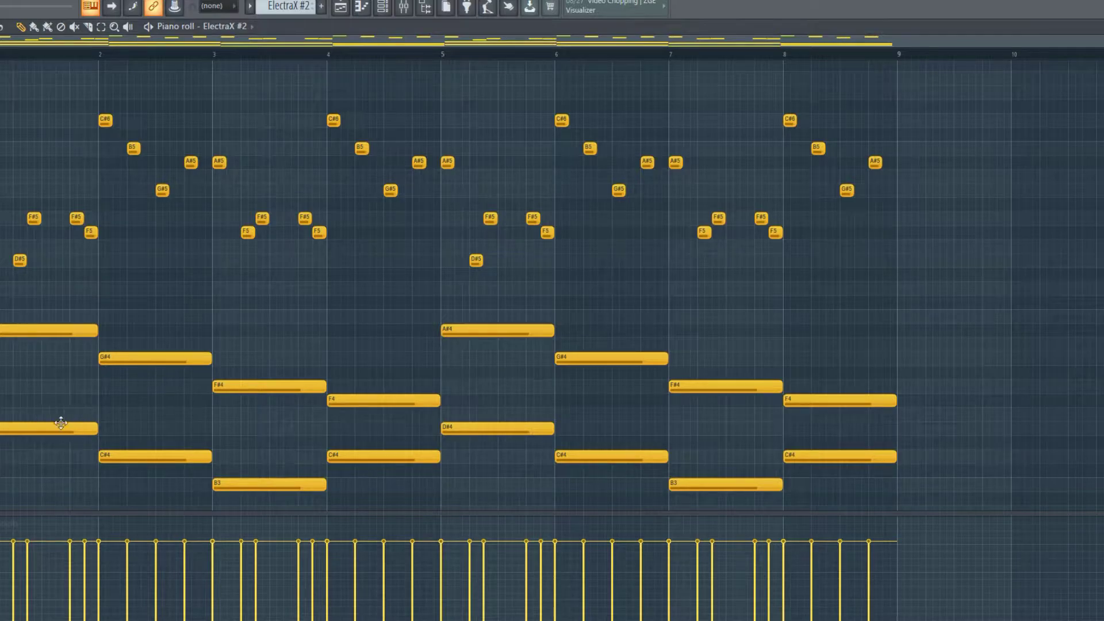
click(1, 27)
mouse_move(8, 103)
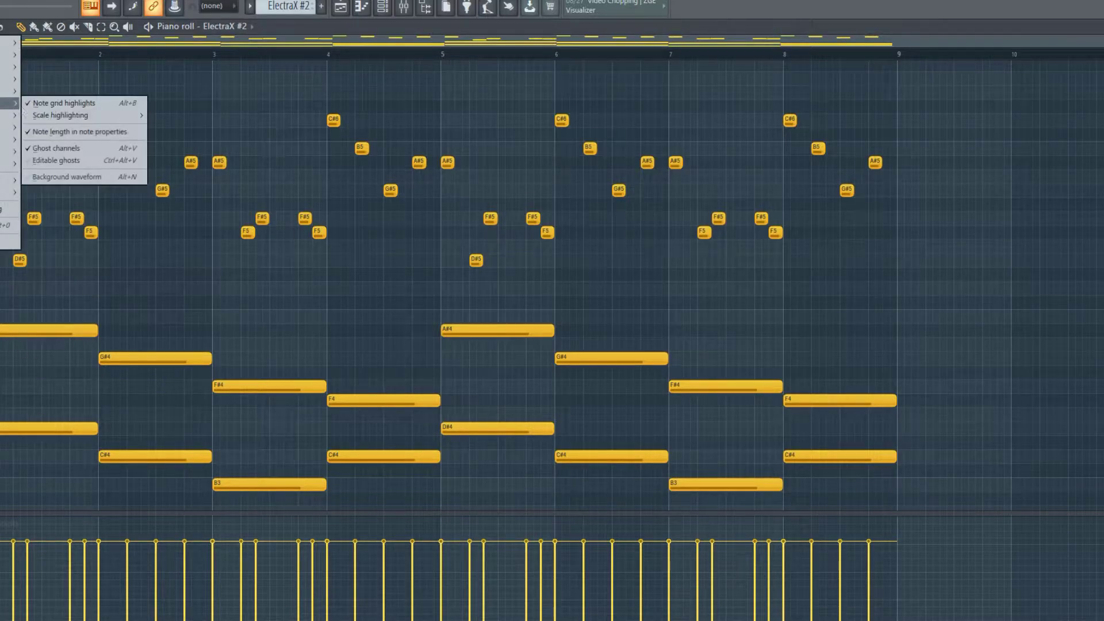
mouse_move(45, 116)
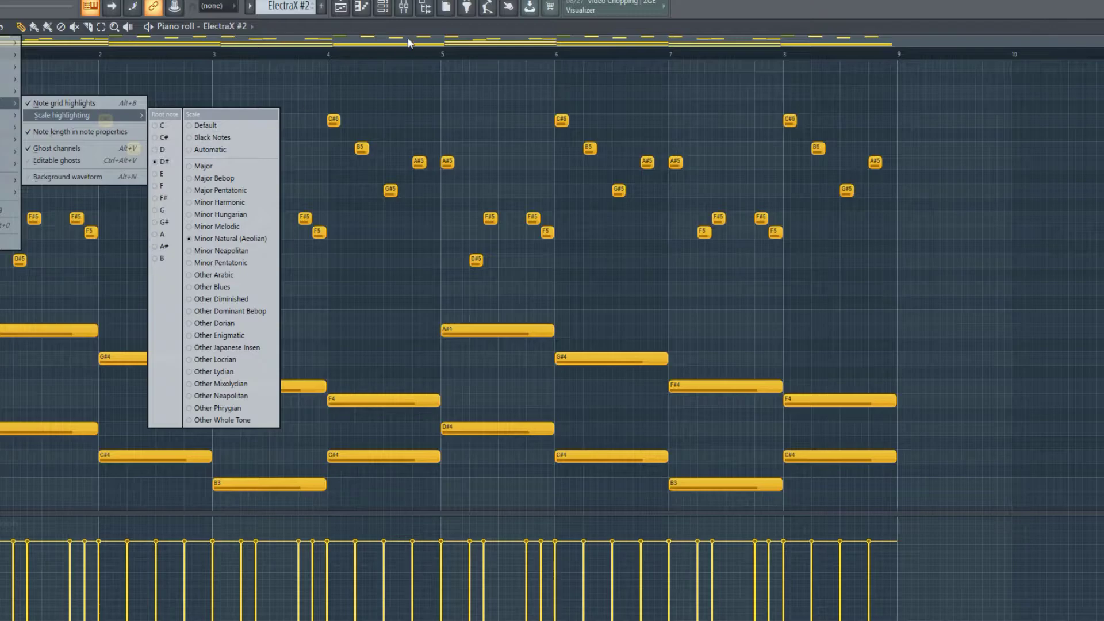
click(408, 39)
scroll(196, 314, down, 2)
scroll(200, 308, up, 2)
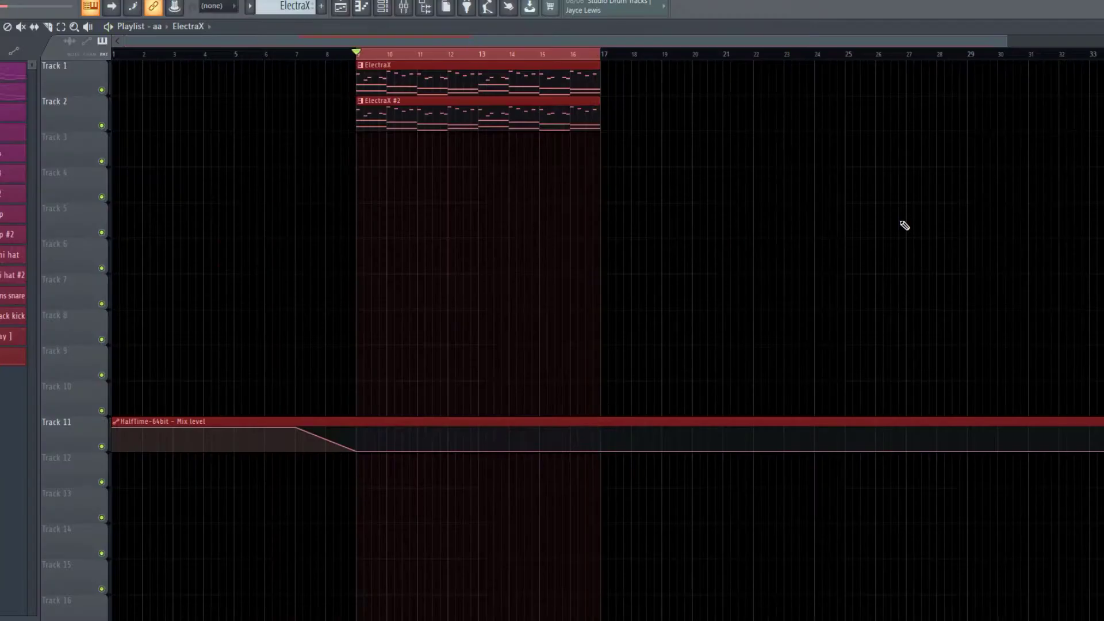
Step: Place the ElectraX #3 pattern on Track 3 of the playlist, starting at bar 9 beneath ElectraX #2
drag(905, 99, 670, 129)
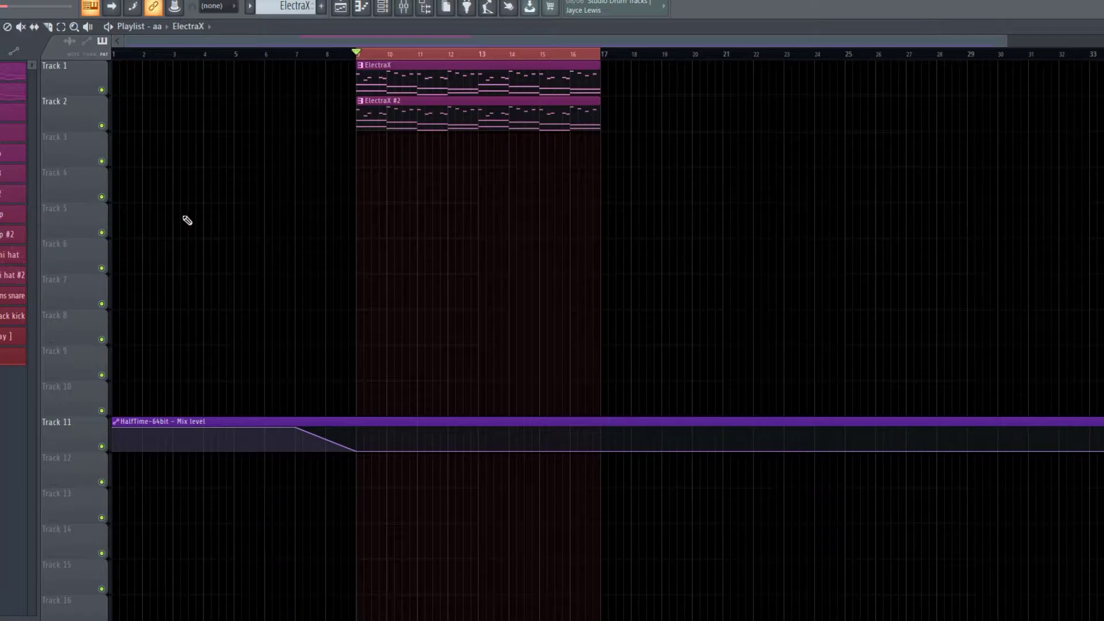
click(12, 113)
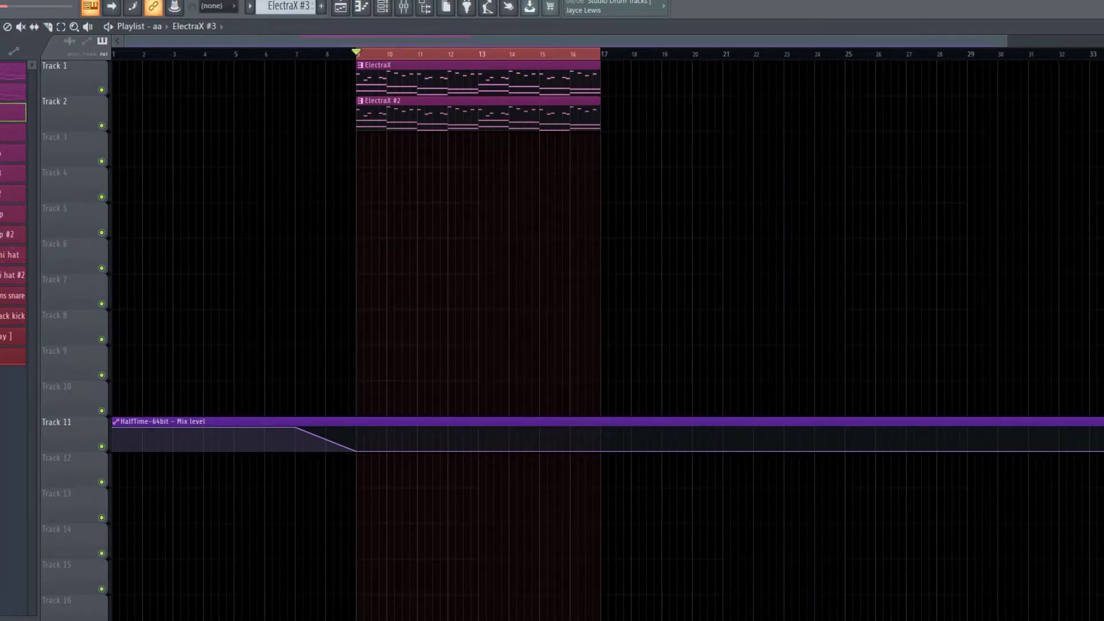
drag(11, 112, 357, 150)
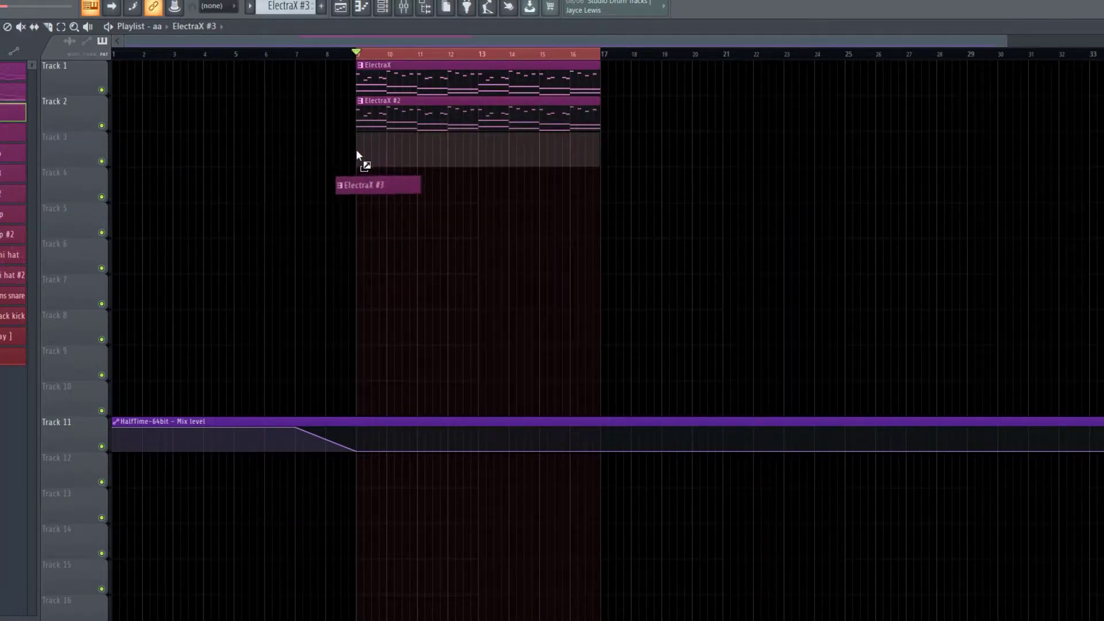
drag(356, 150, 357, 150)
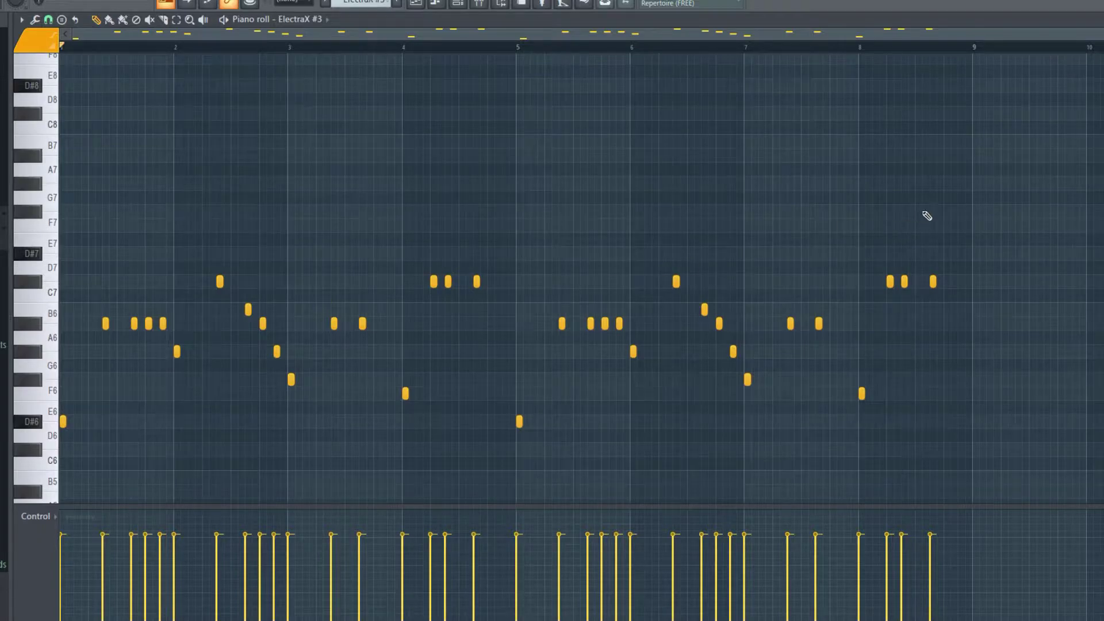
Step: Examine and play back the ElectraX #3 melody in the piano roll, and review its delay, reverb and EQ settings
scroll(563, 106, down, 3)
scroll(315, 54, up, 2)
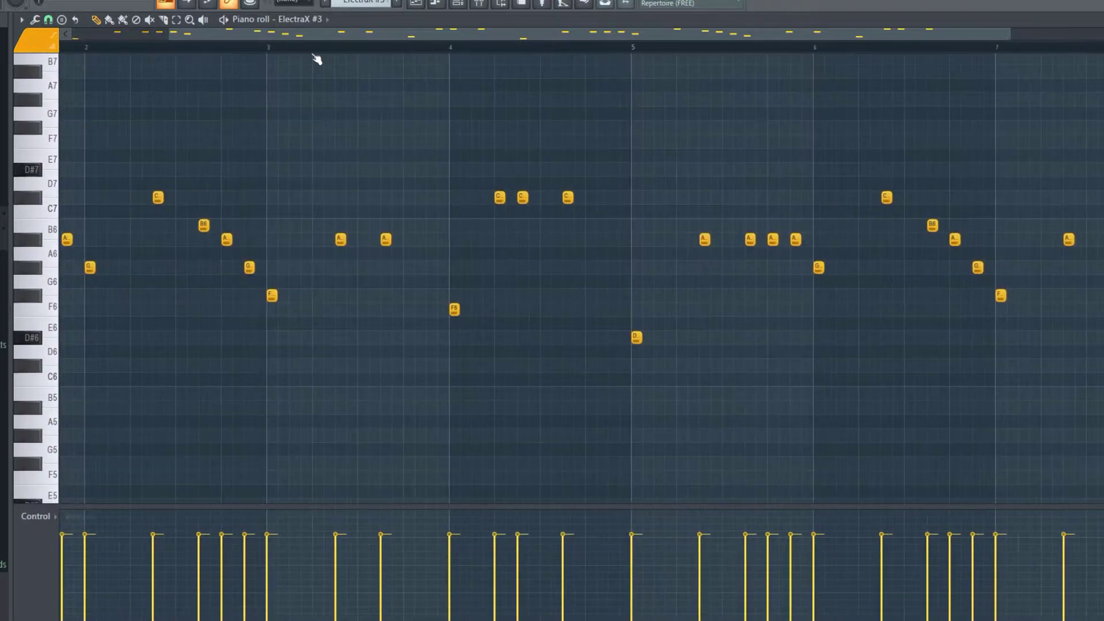
scroll(316, 40, down, 4)
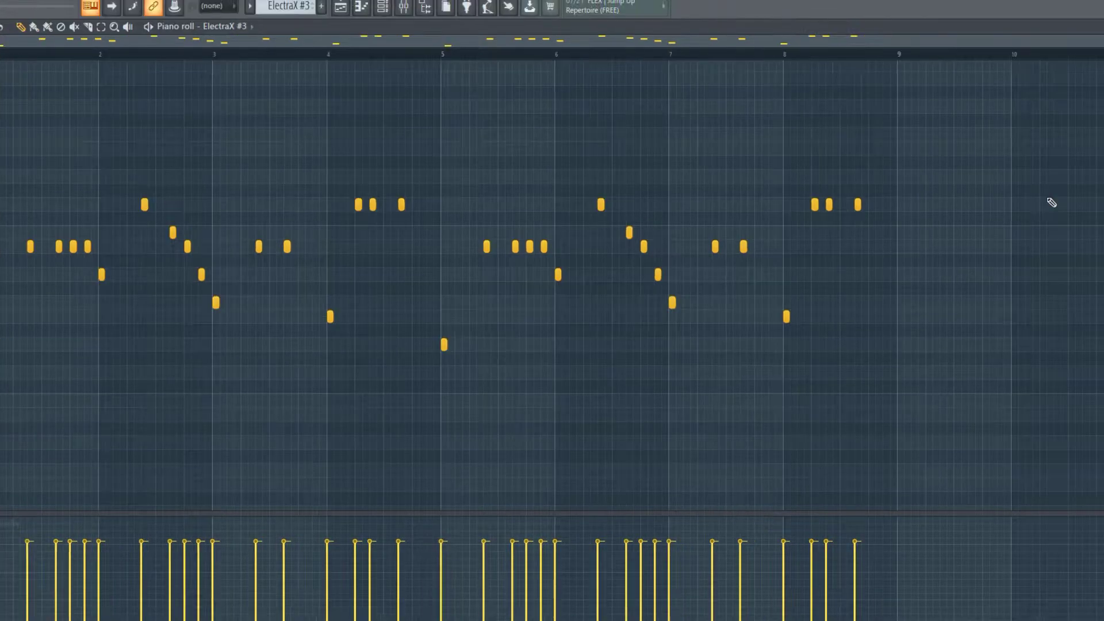
click(458, 3)
click(222, 230)
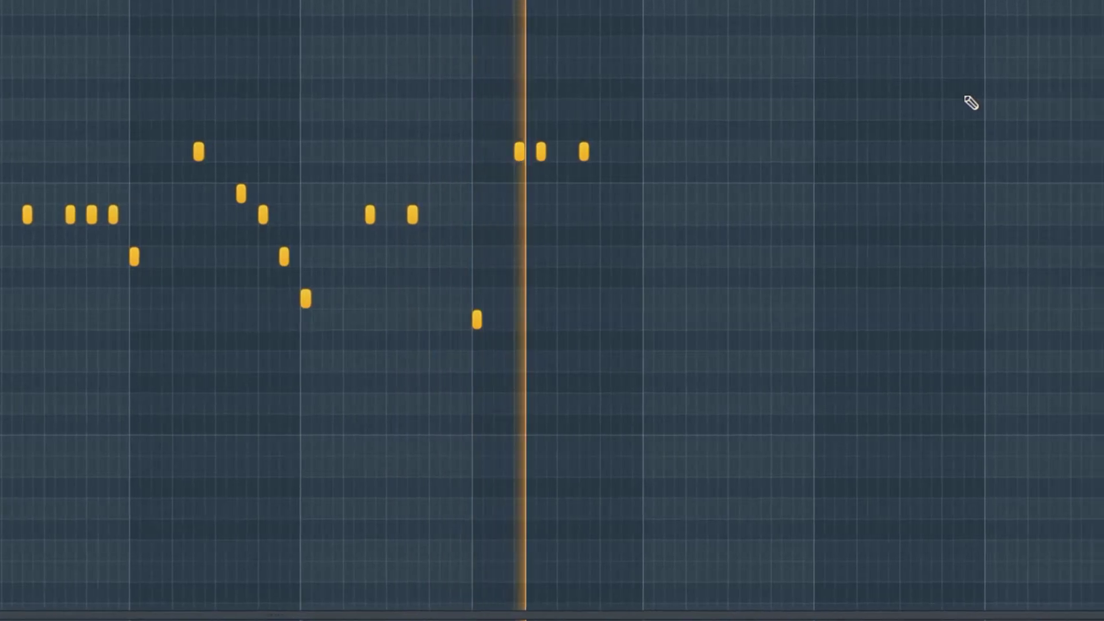
key(space)
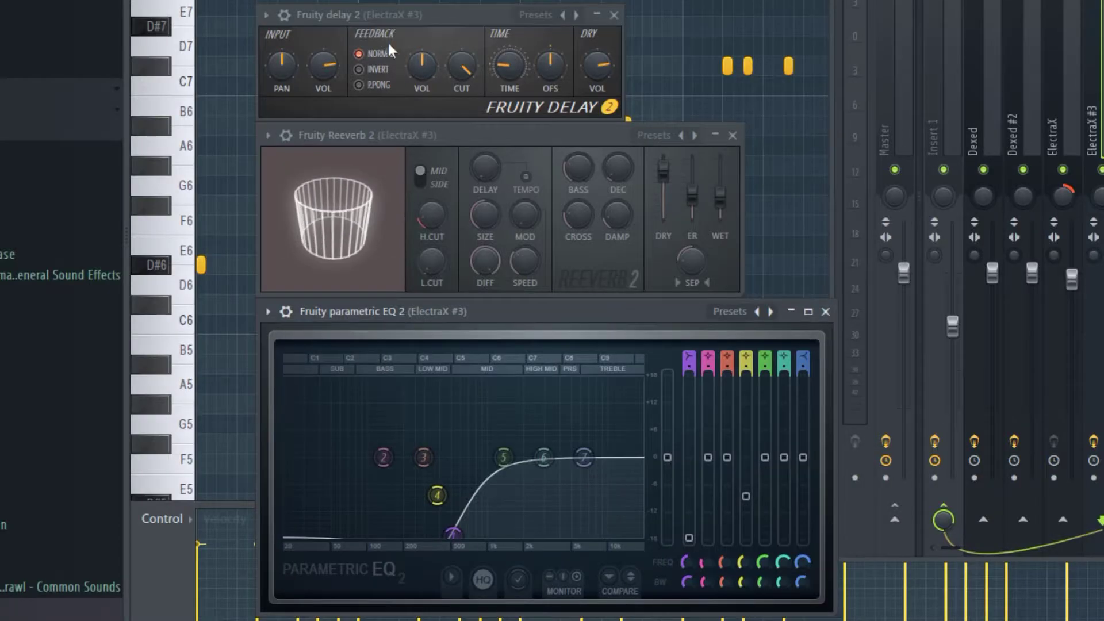
click(397, 22)
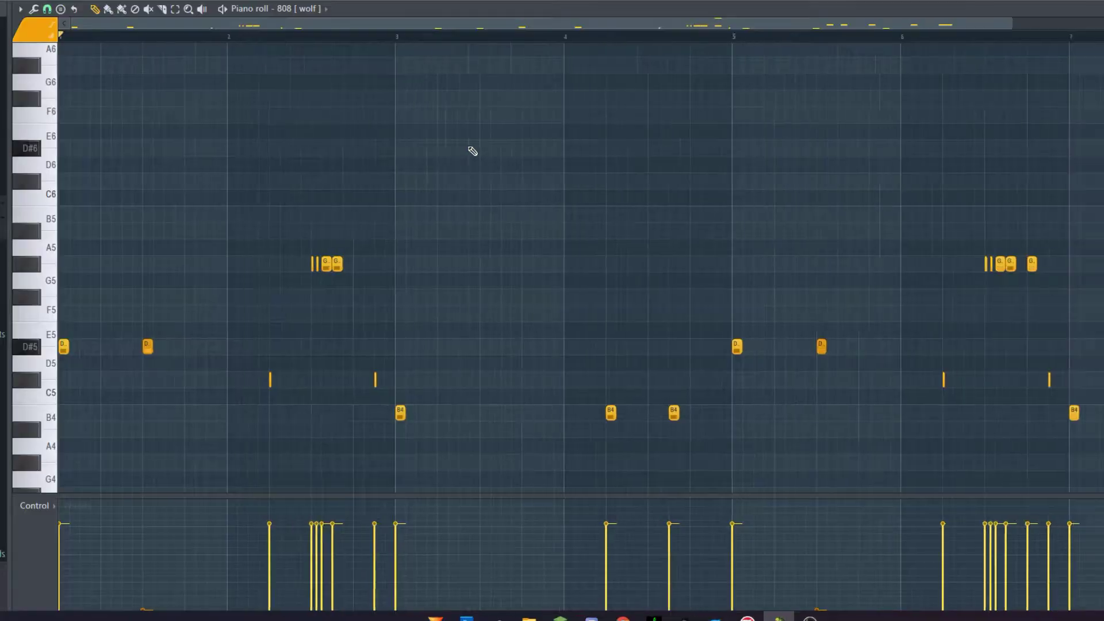
Step: Examine the placement and pitches of the 808 [ wolf ] notes across the whole pattern in the piano roll
scroll(471, 150, up, 5)
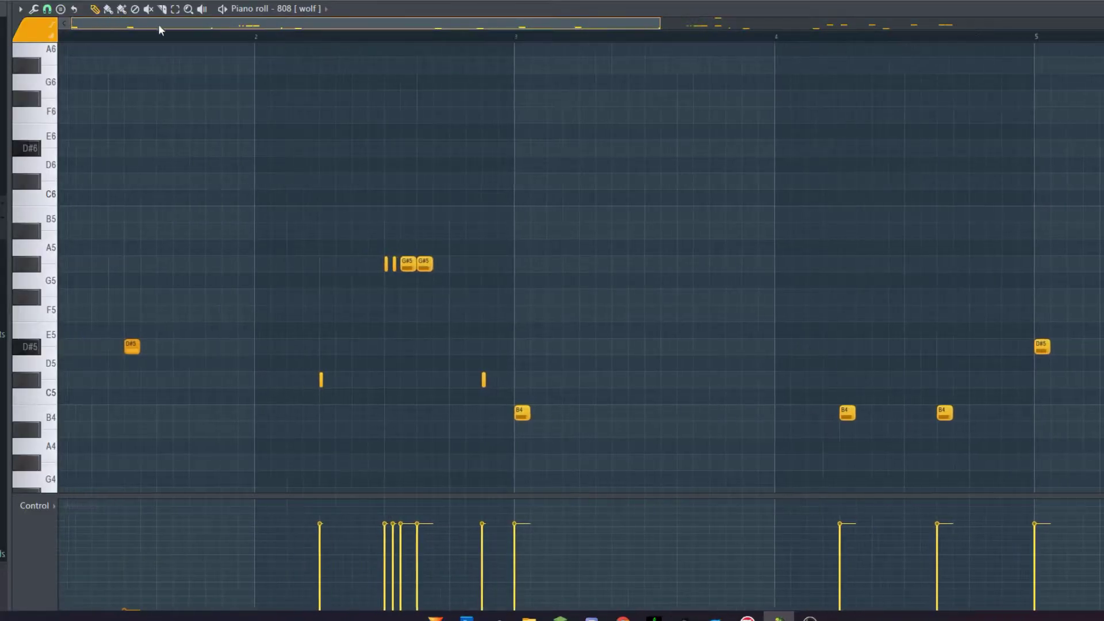
scroll(260, 140, down, 1)
click(64, 251)
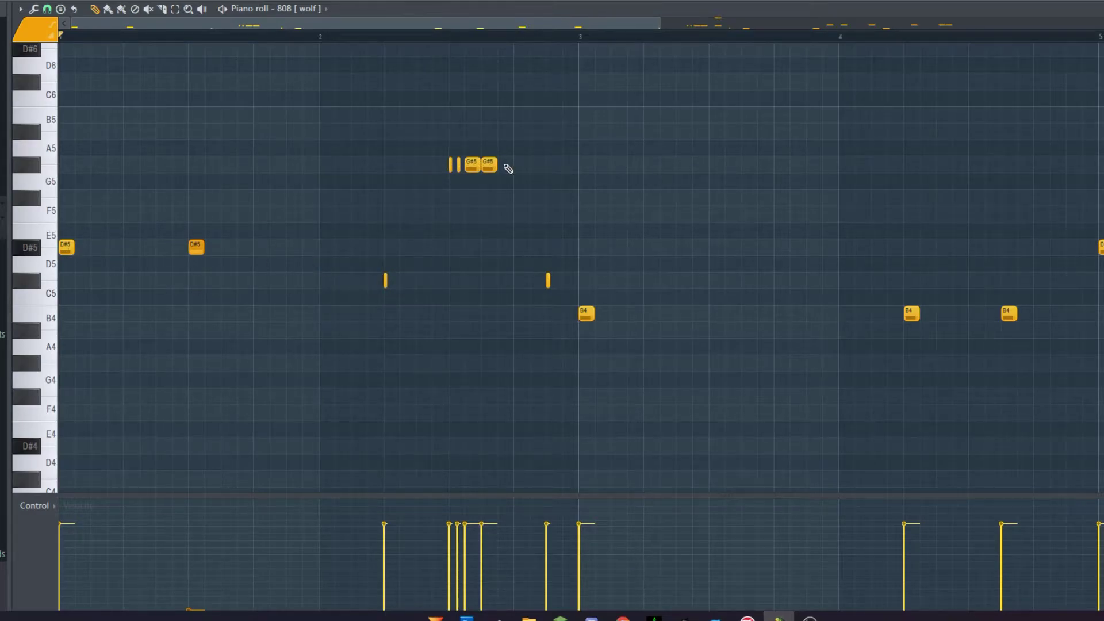
scroll(510, 168, down, 4)
scroll(291, 168, up, 5)
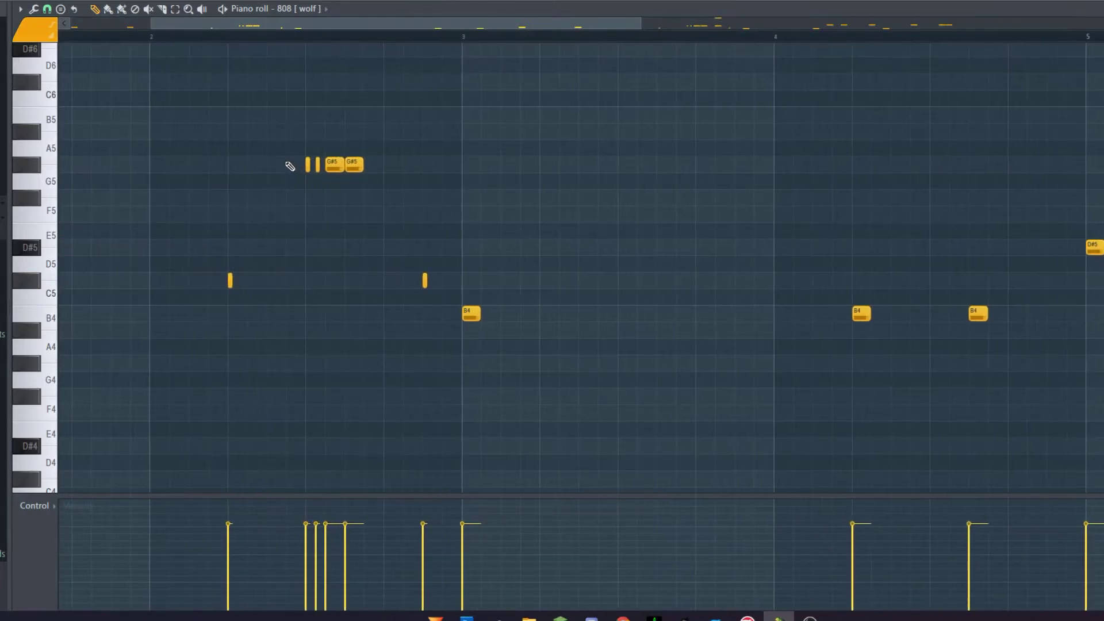
scroll(284, 169, down, 2)
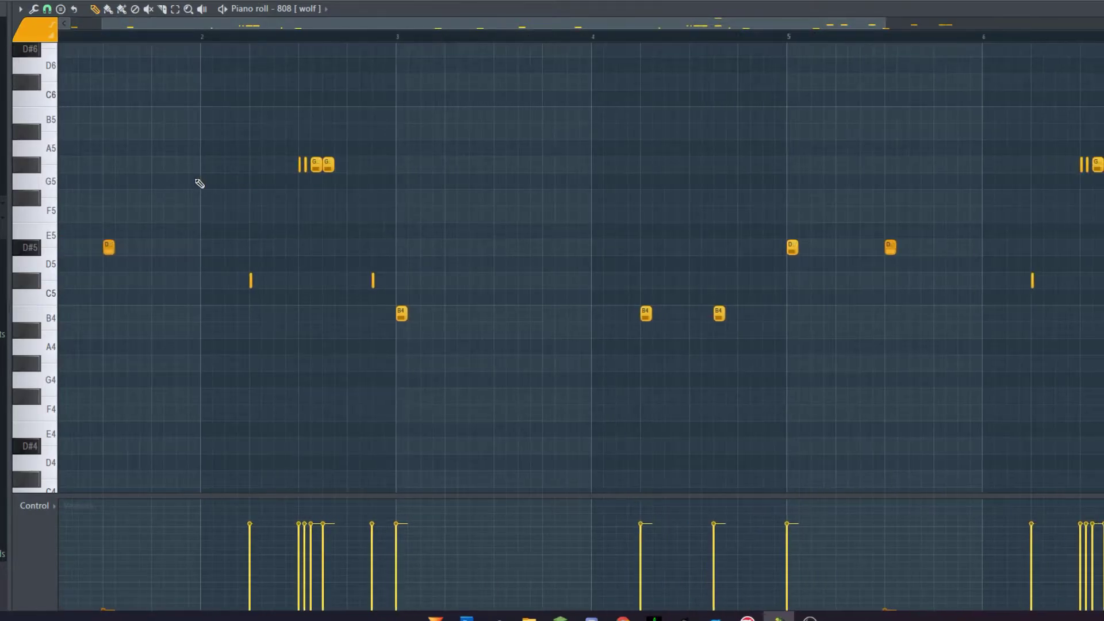
scroll(184, 192, down, 2)
scroll(150, 207, up, 3)
scroll(288, 259, down, 2)
scroll(545, 309, down, 1)
scroll(510, 251, up, 1)
scroll(639, 264, down, 3)
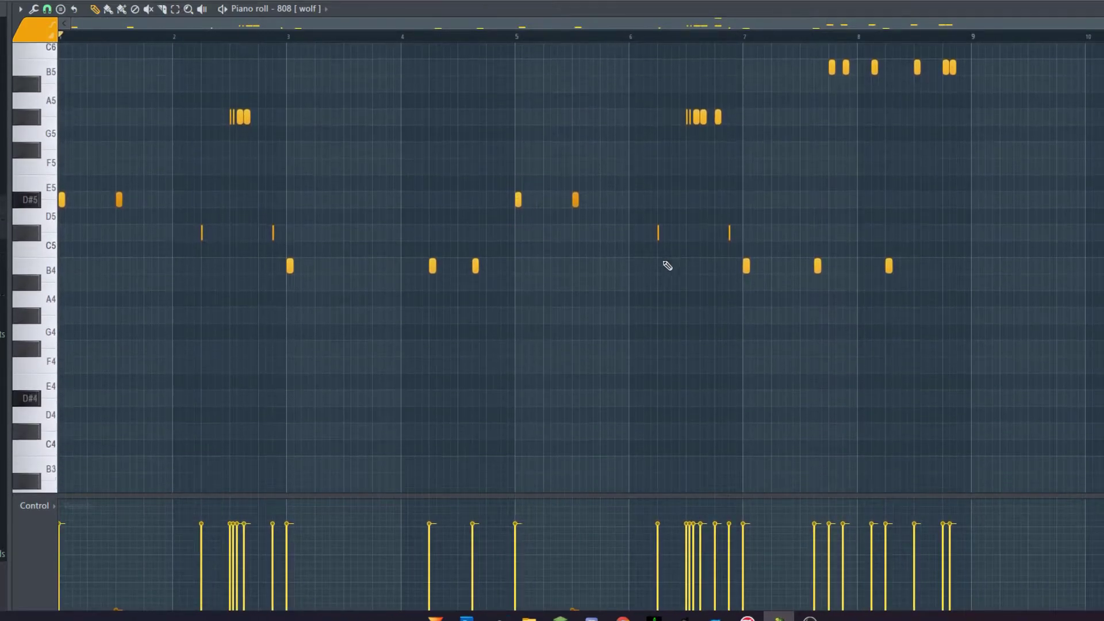
scroll(834, 206, up, 4)
scroll(805, 210, up, 2)
scroll(863, 217, down, 4)
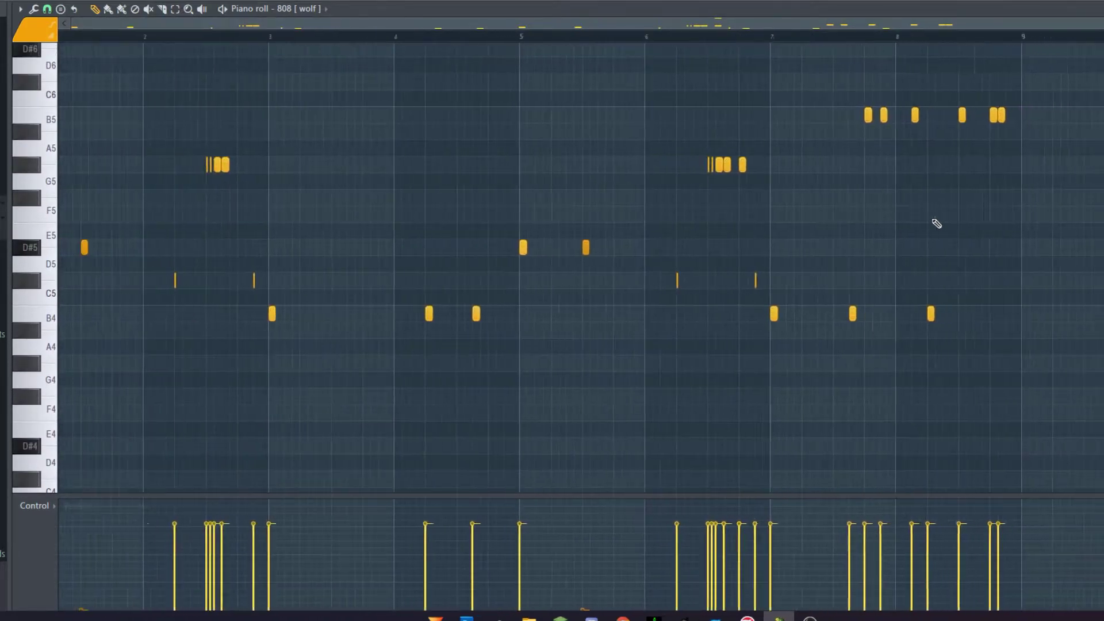
Step: Examine the 808's high slide note before bar 7 and the closing B5 notes, and play back the pattern
scroll(799, 226, up, 6)
scroll(742, 184, up, 5)
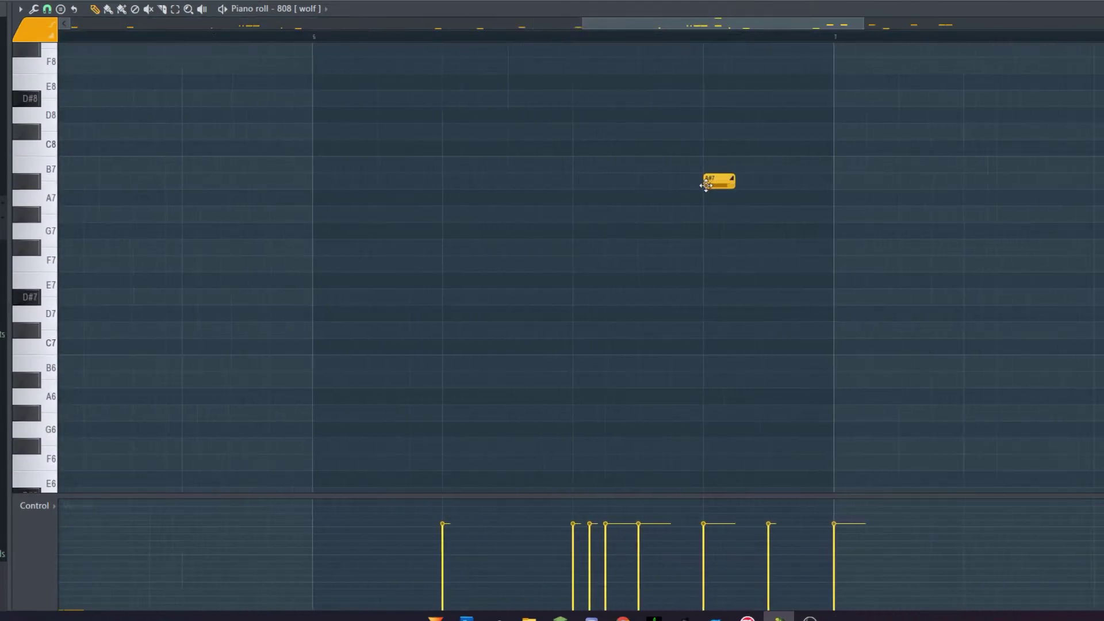
scroll(770, 219, down, 5)
scroll(727, 215, down, 8)
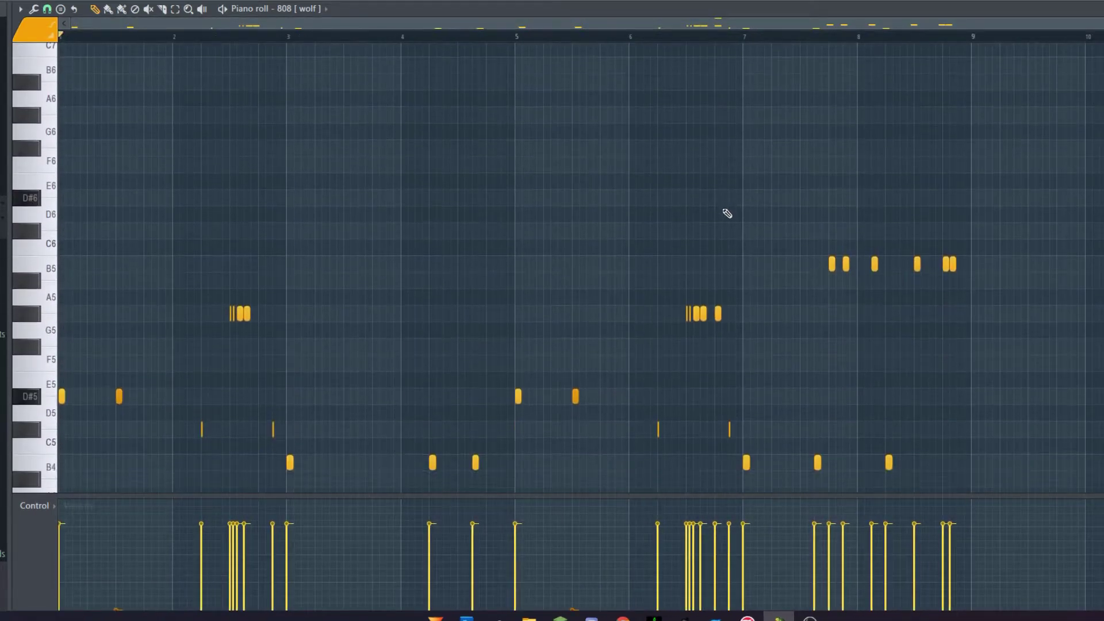
scroll(814, 215, up, 8)
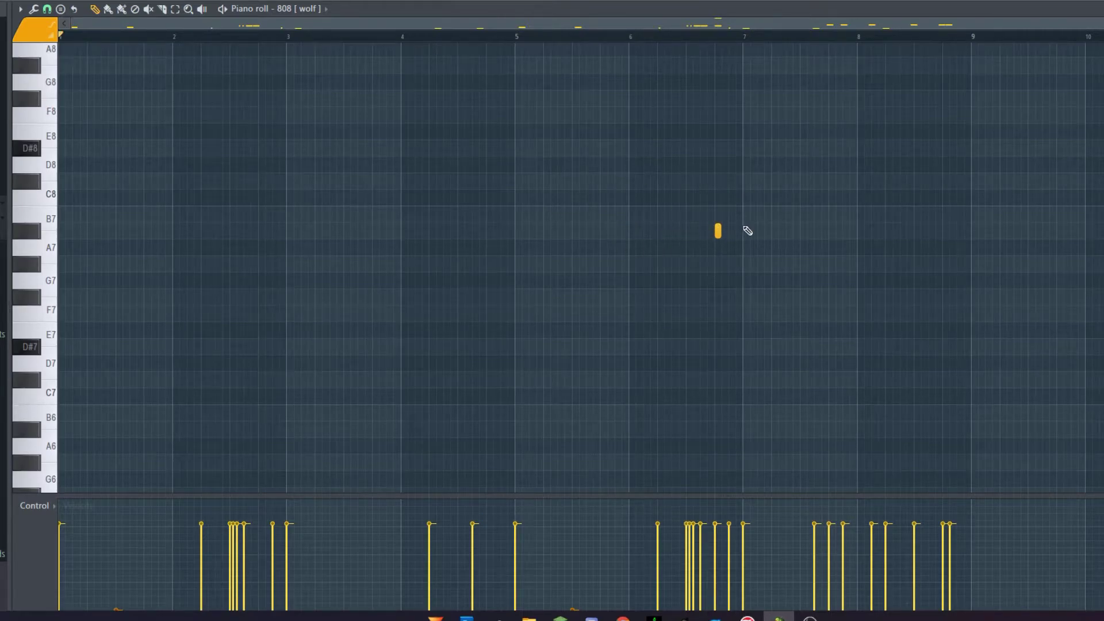
scroll(725, 231, down, 5)
scroll(977, 228, up, 3)
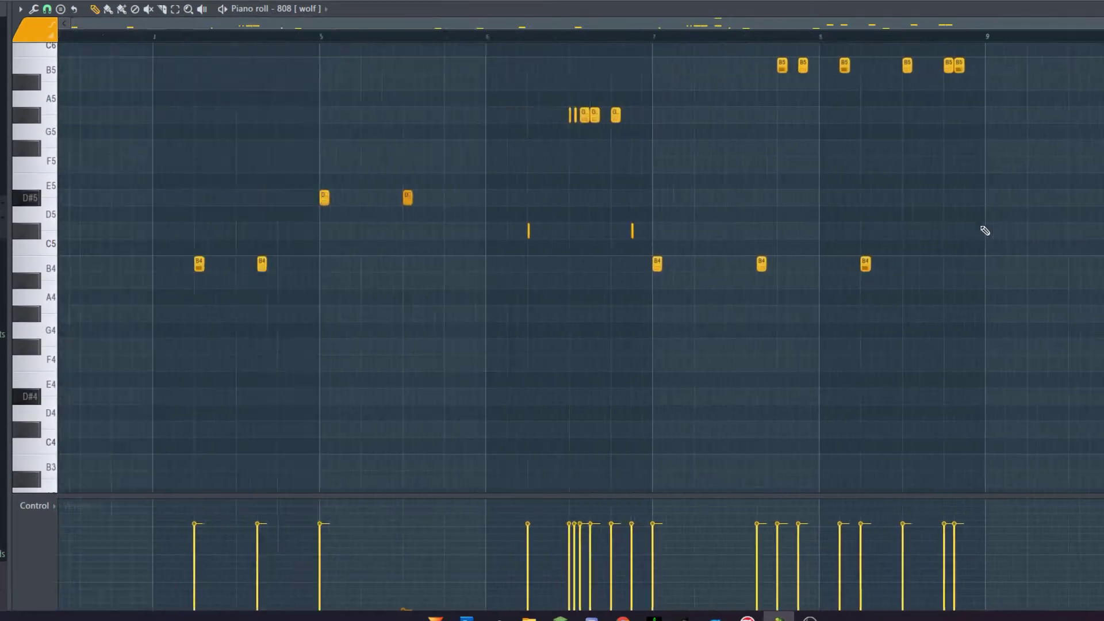
scroll(748, 224, up, 2)
scroll(668, 128, down, 3)
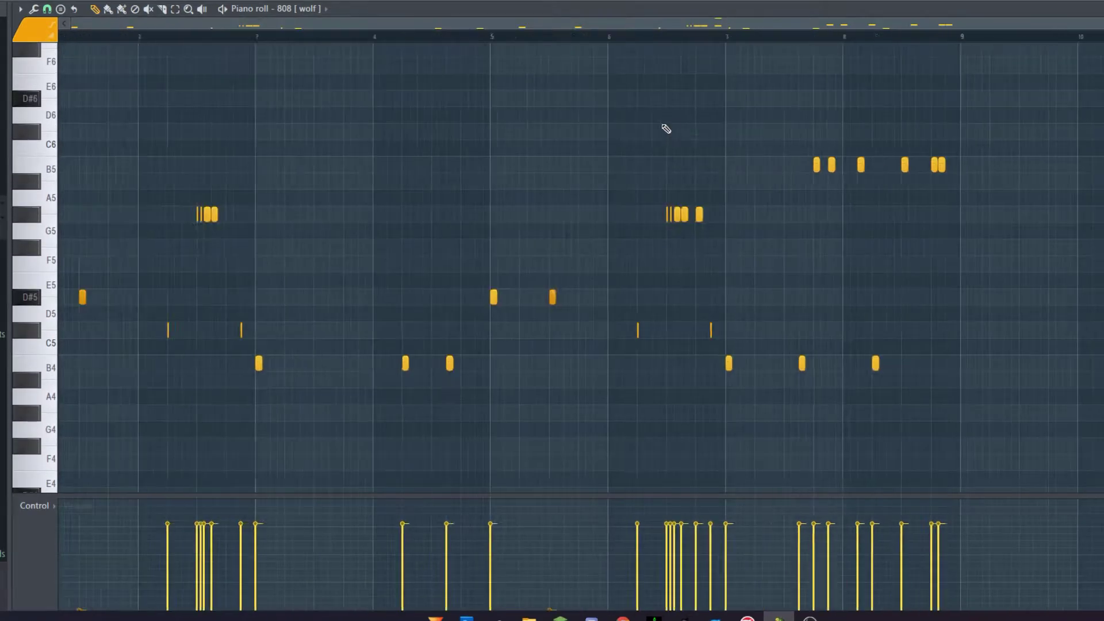
scroll(955, 116, down, 6)
key(space)
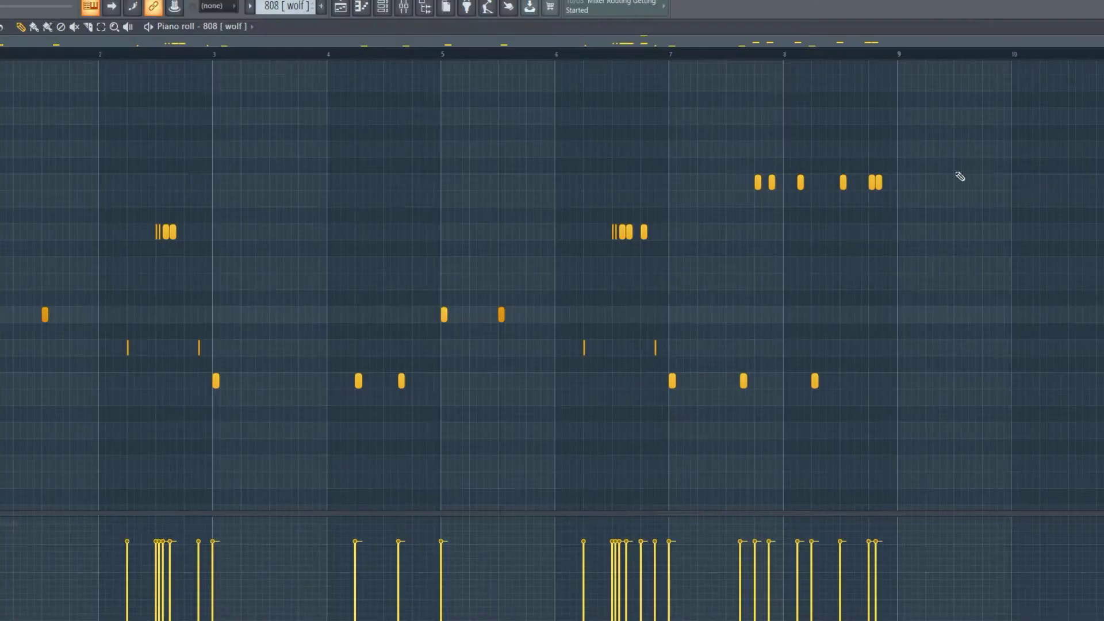
Step: Review the Fruity Blood Overdrive settings on the 808 [ wolf ] mixer track
key(F9)
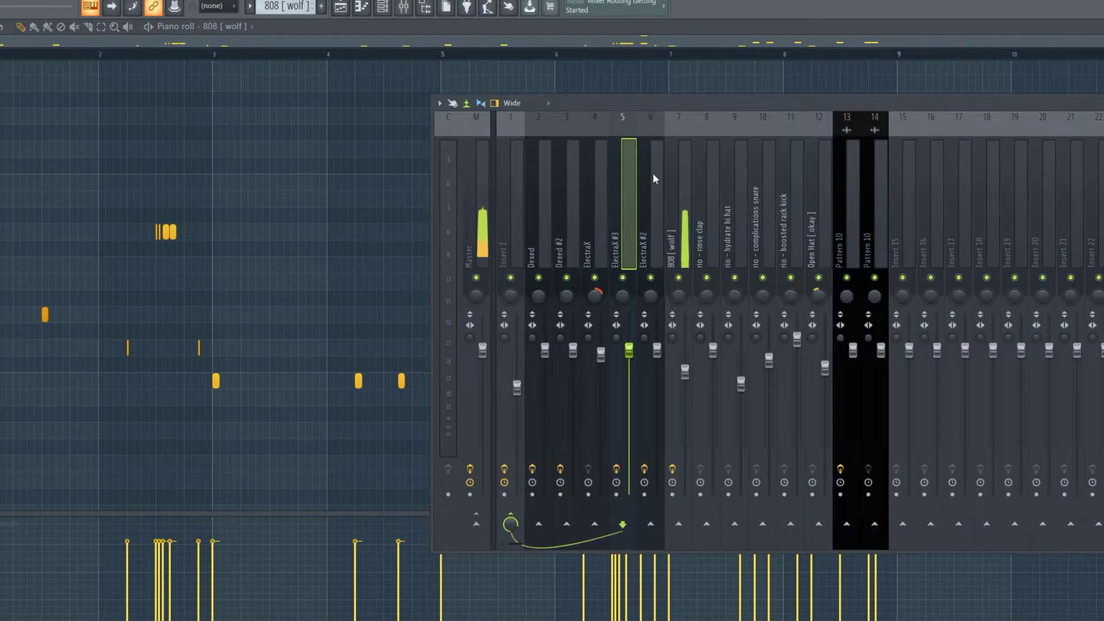
click(1102, 176)
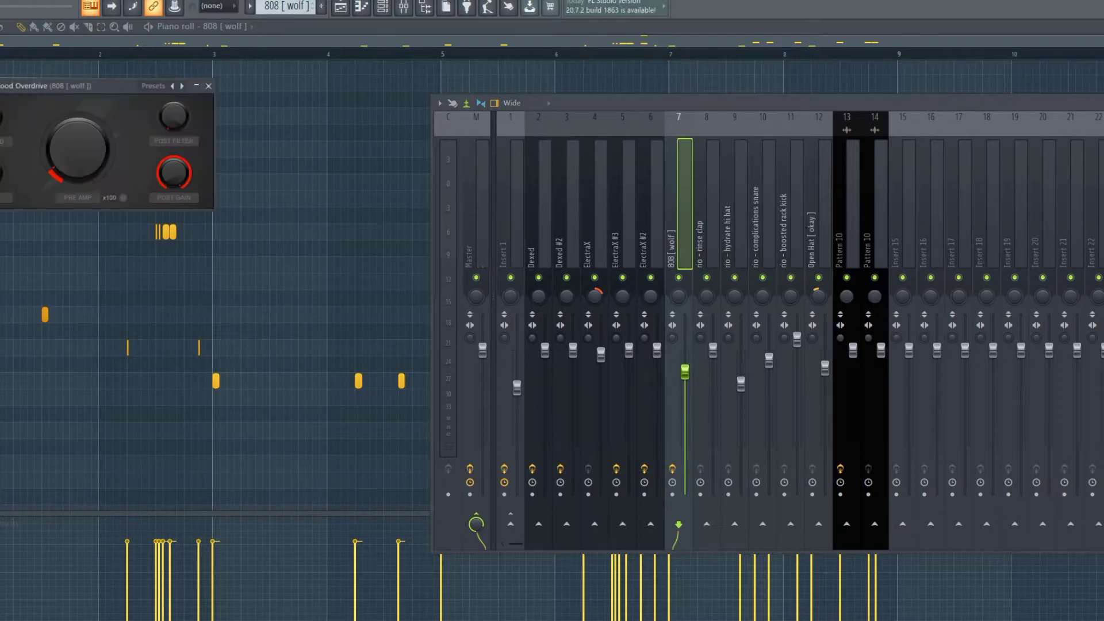
drag(107, 85, 332, 94)
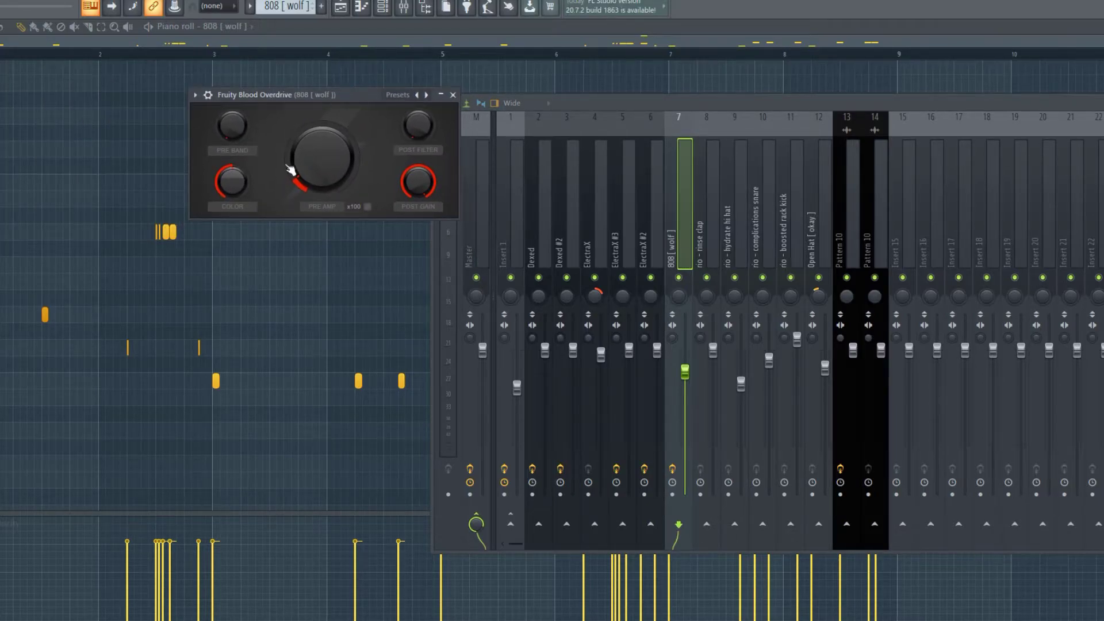
Step: Show the rio - rinse clap pattern in the piano roll and play it back
click(417, 36)
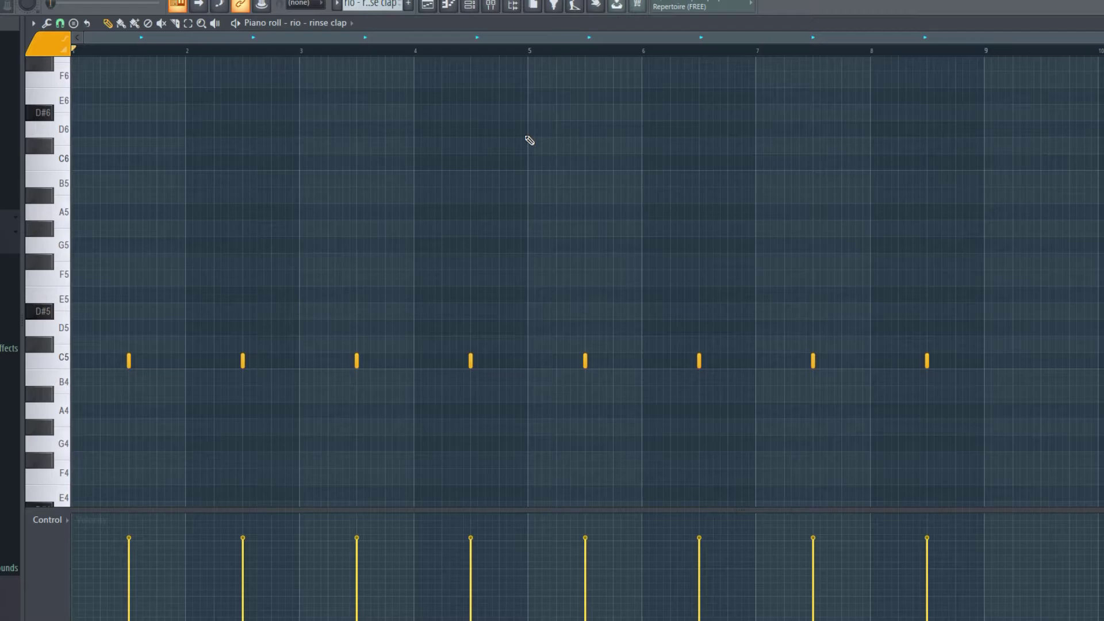
key(space)
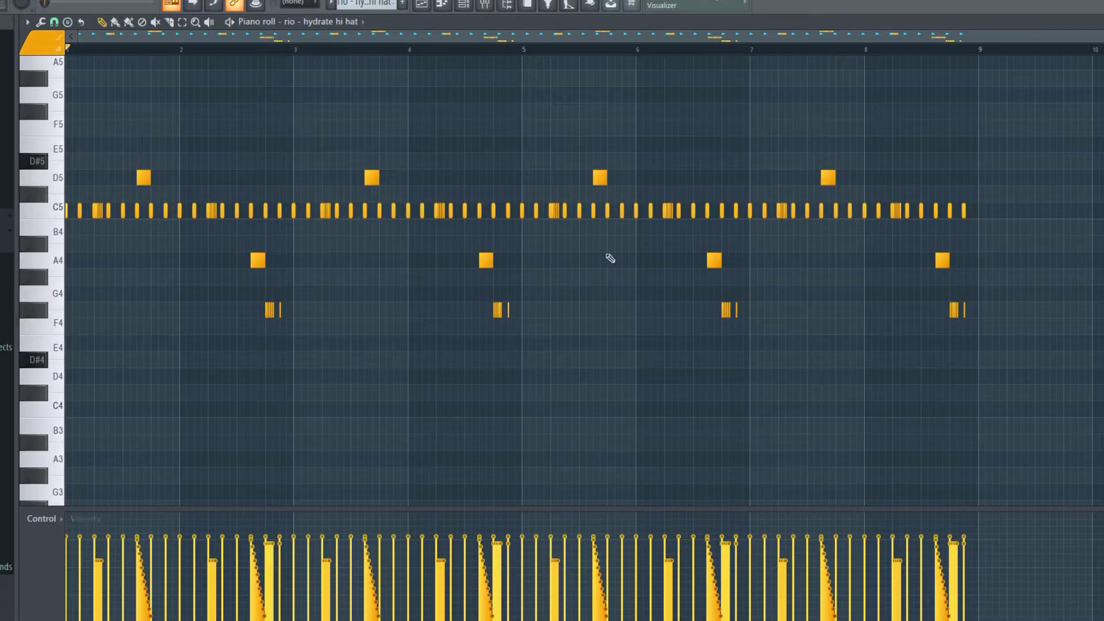
Step: Examine the rio - hydrate hi hat rolls, pitch changes and decreasing velocities in the piano roll, and play back the pattern
scroll(348, 103, up, 4)
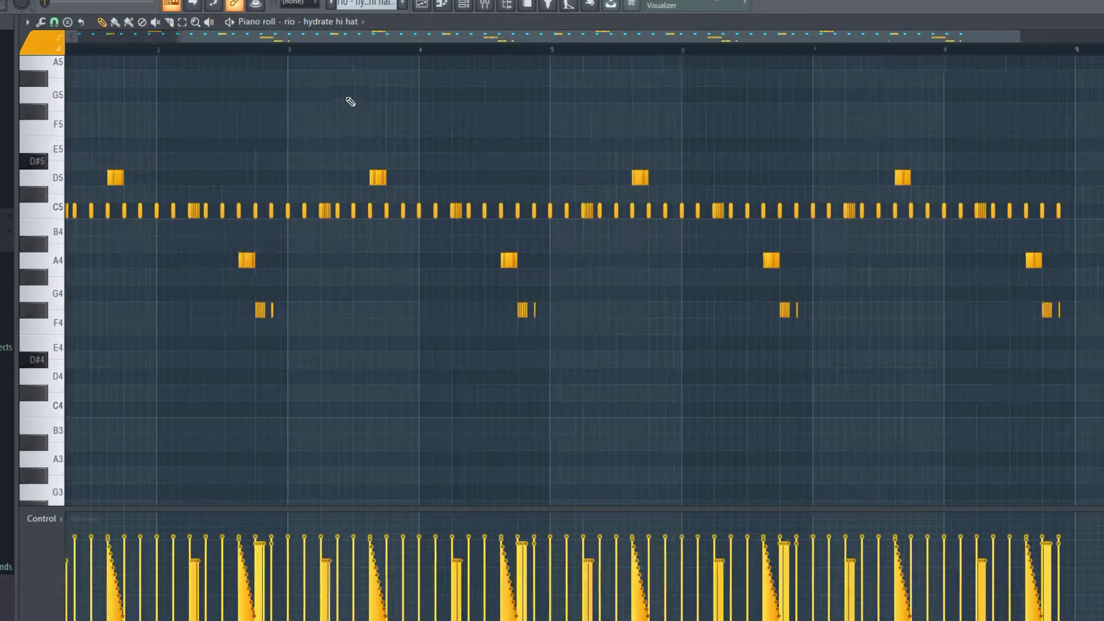
drag(375, 37, 13, 84)
scroll(188, 138, down, 2)
scroll(187, 168, up, 2)
scroll(122, 196, up, 3)
drag(372, 195, 287, 167)
drag(419, 261, 409, 265)
click(791, 428)
right_click(791, 429)
scroll(538, 428, down, 3)
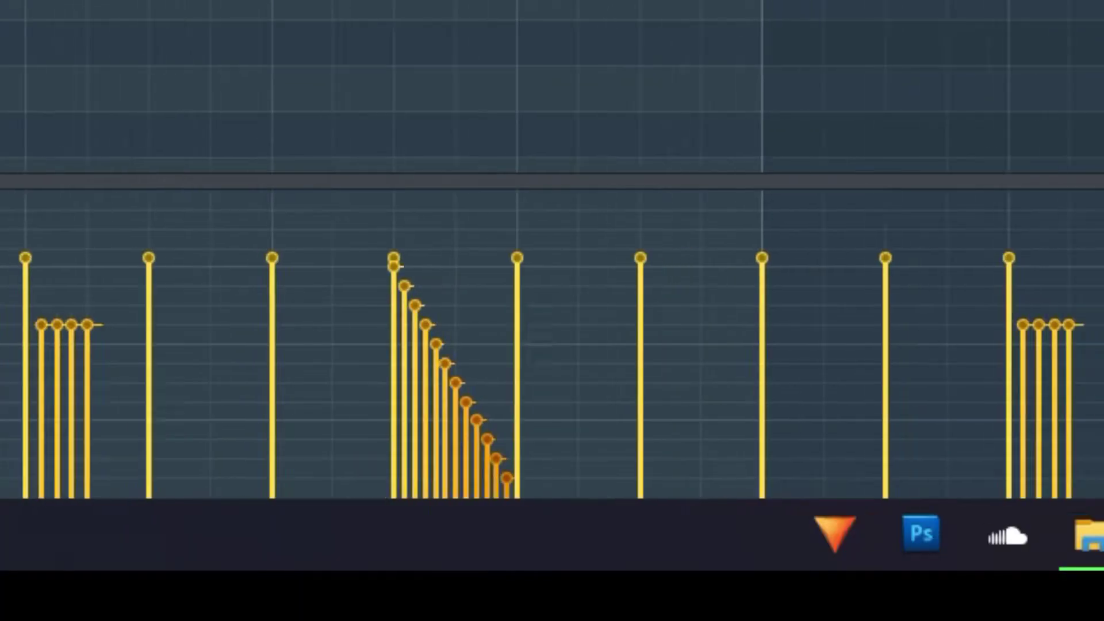
scroll(446, 214, down, 2)
scroll(358, 311, down, 3)
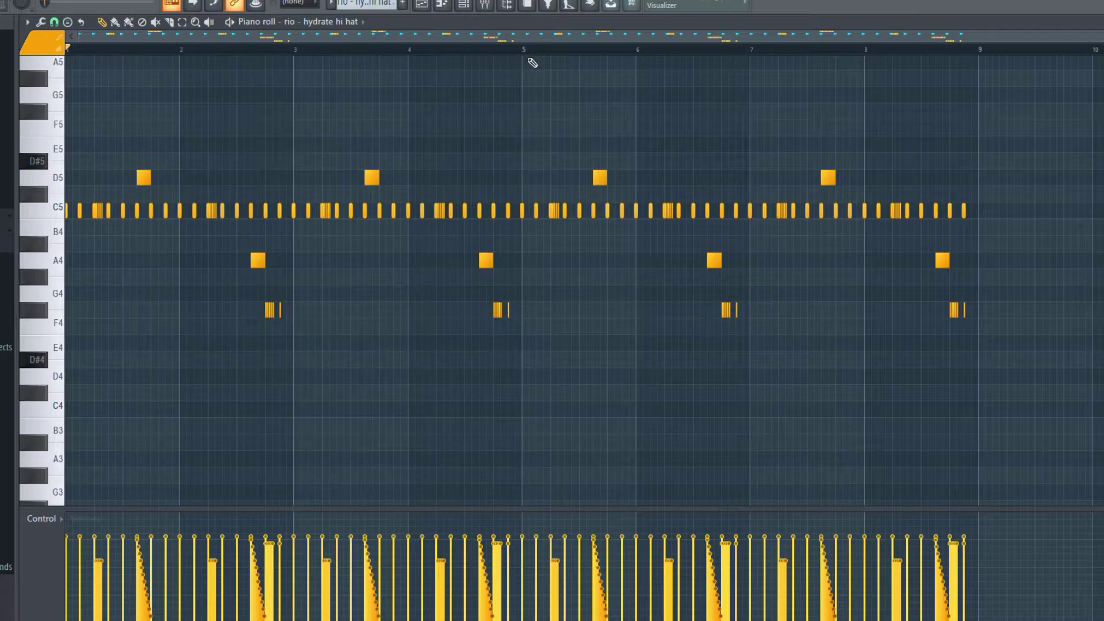
key(space)
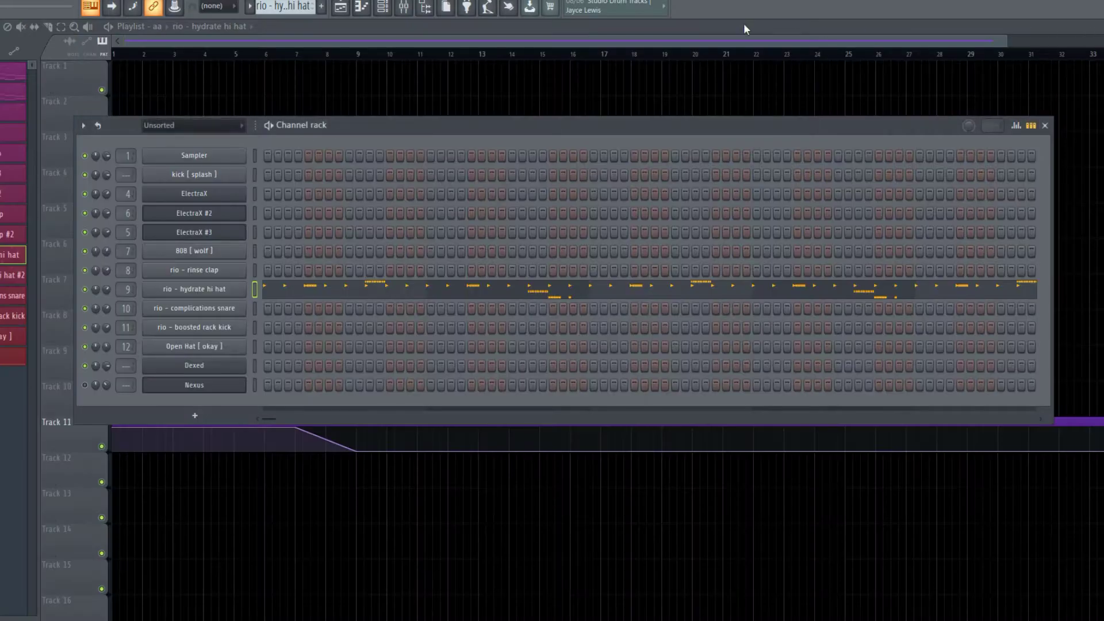
Step: Open the rio - complications snare pattern in the piano roll
key(F6)
click(13, 295)
key(F7)
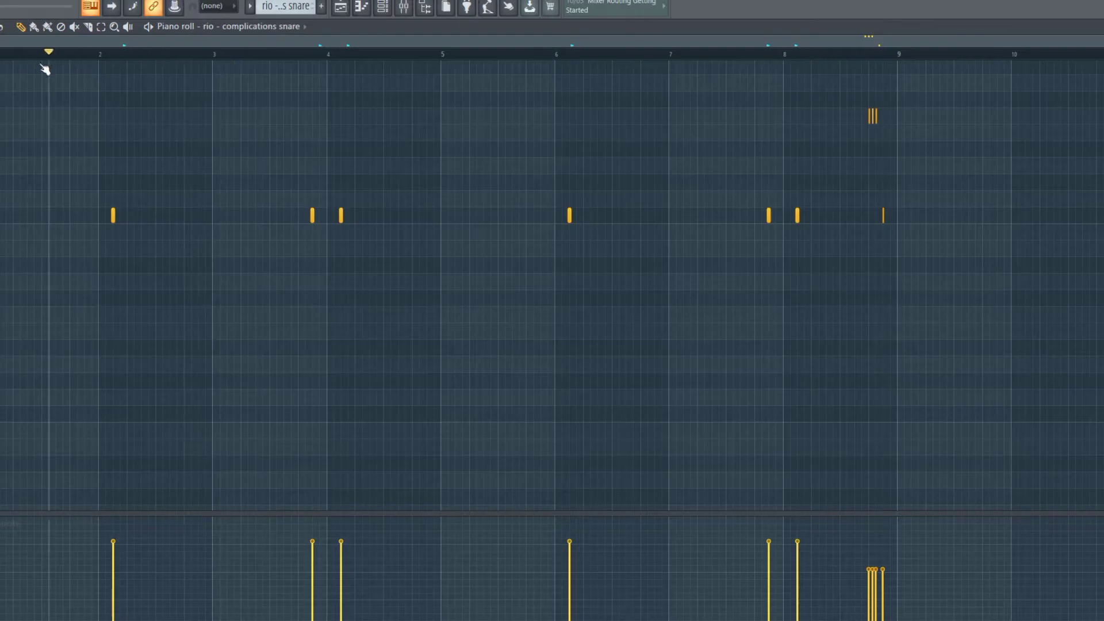
Step: Play back the rio - complications snare pattern and highlight the four-note roll at the end of bar 8
key(space)
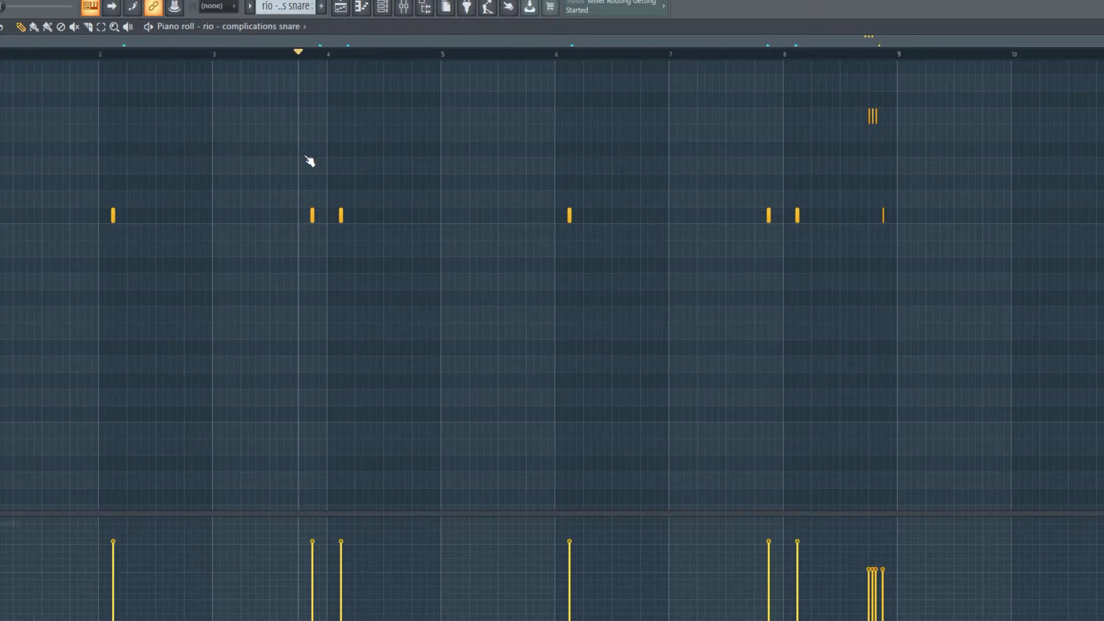
key(space)
scroll(788, 106, up, 4)
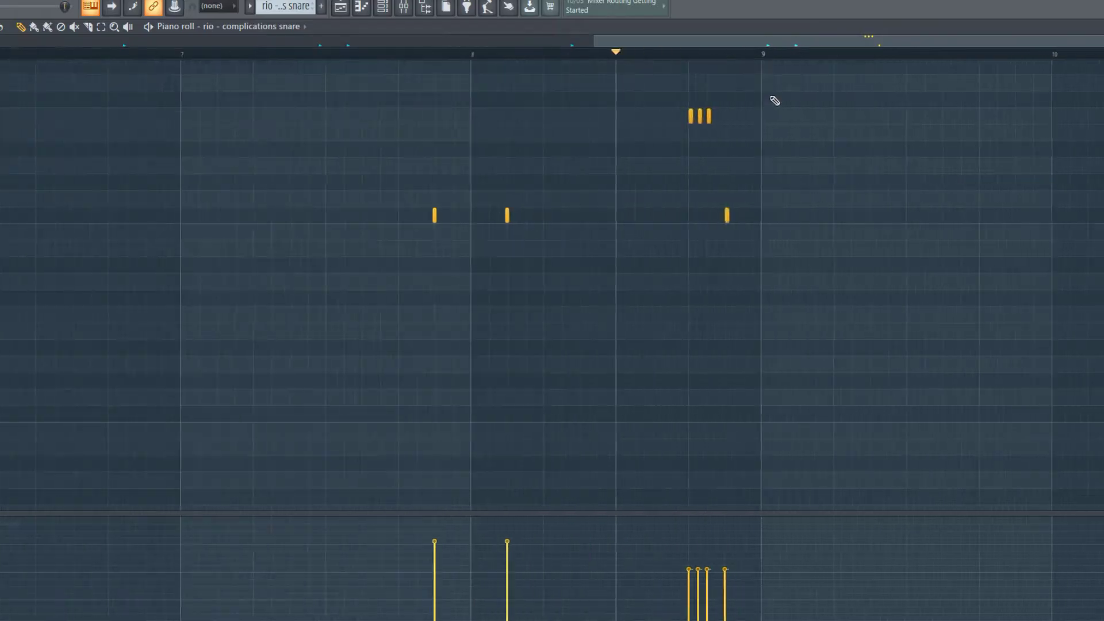
click(691, 57)
drag(691, 57, 711, 61)
drag(402, 68, 483, 88)
click(417, 51)
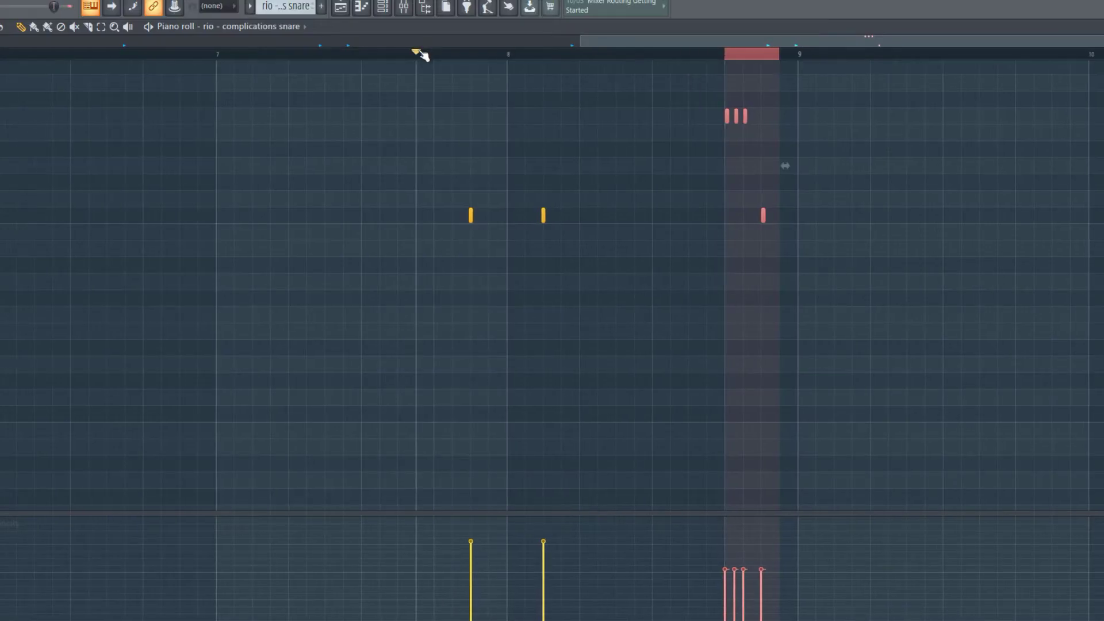
key(ctrl+d)
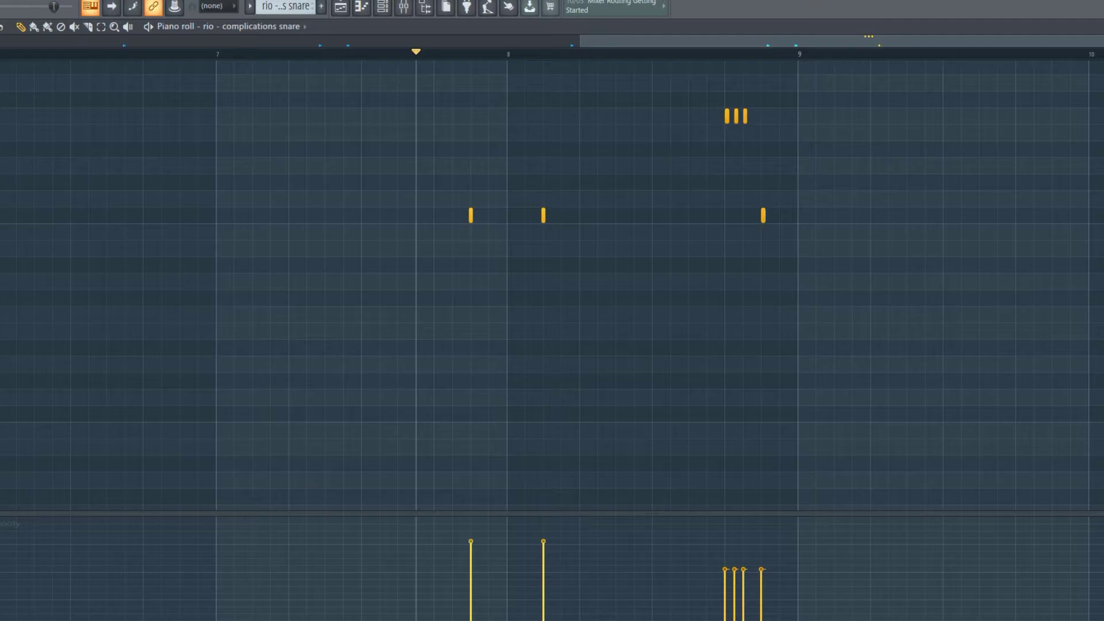
Step: Return to the playlist and play back the rinse clap, hydrate hi hat and complications snare patterns together
click(1103, 26)
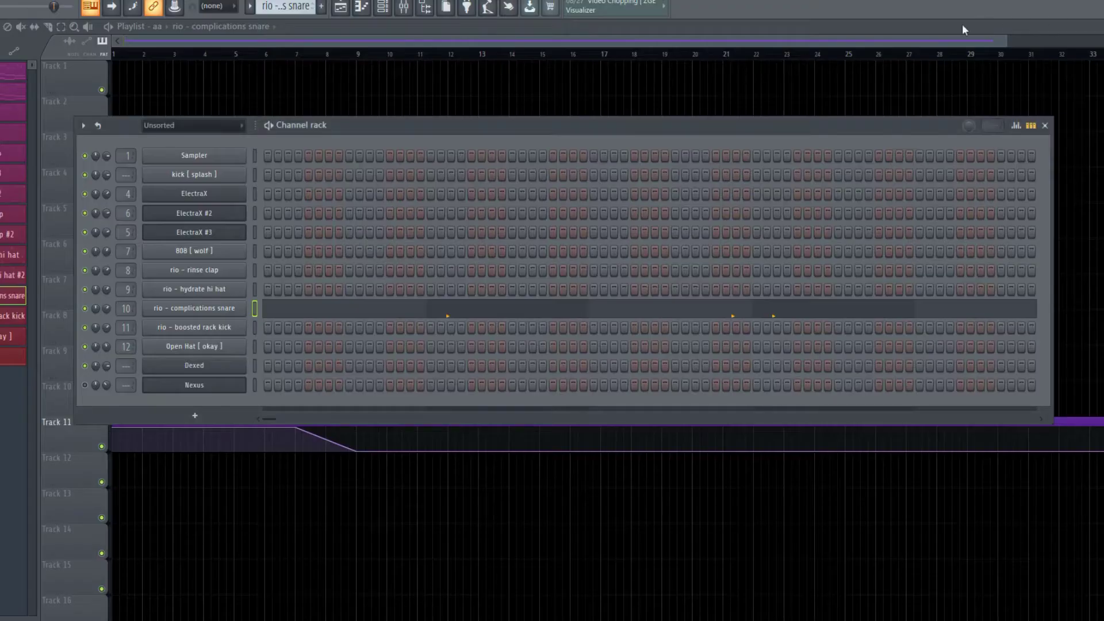
click(778, 24)
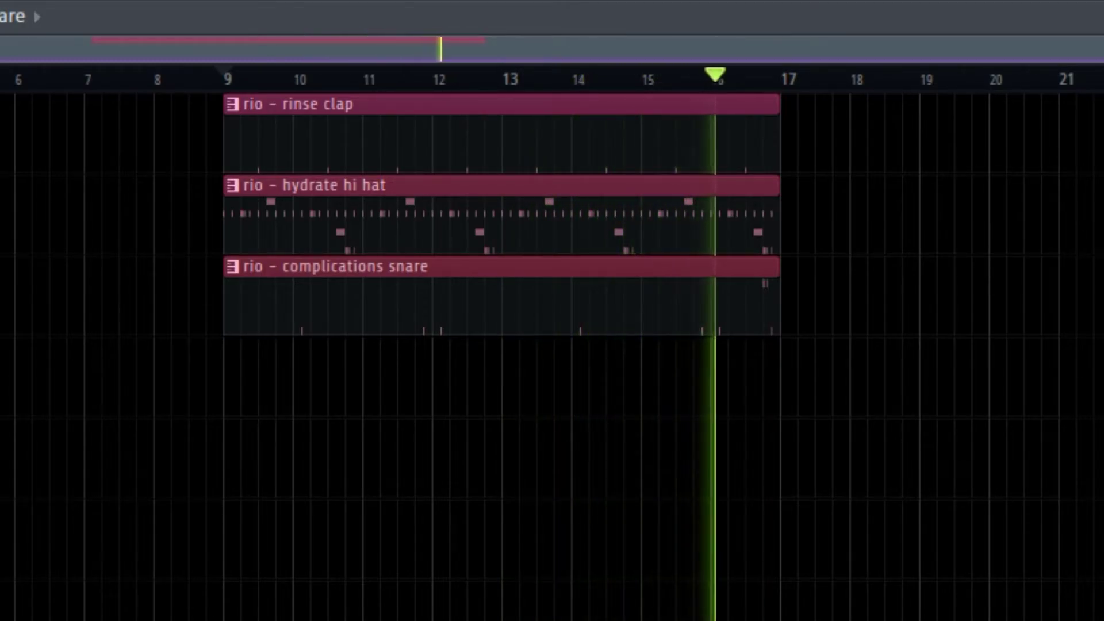
key(space)
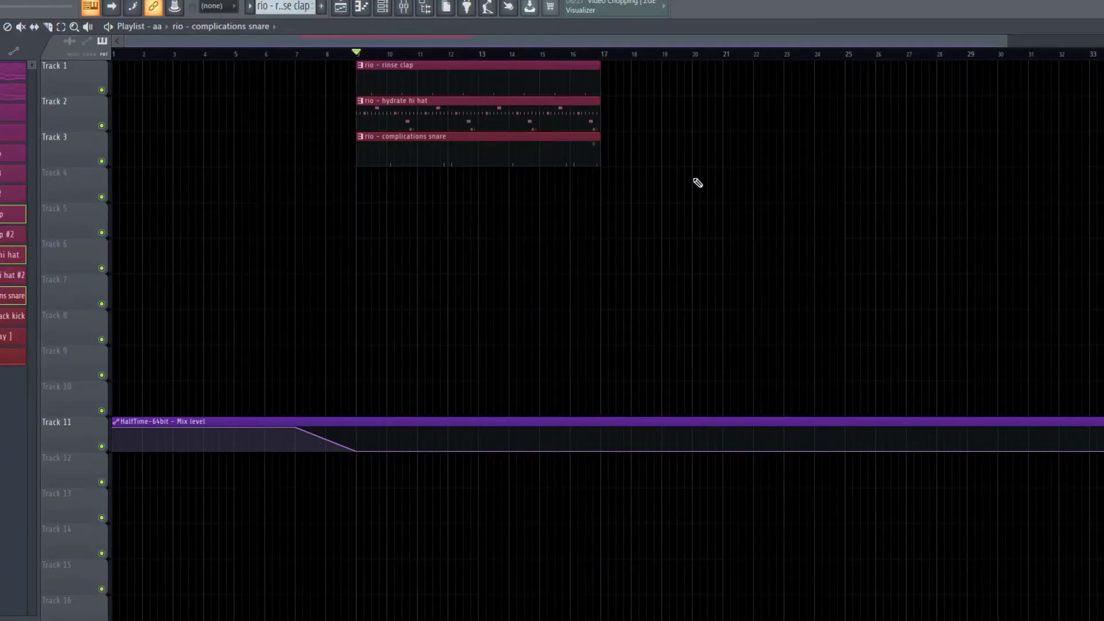
Step: Delete the complications snare, hydrate hi hat and rinse clap clips from the playlist
right_click(542, 152)
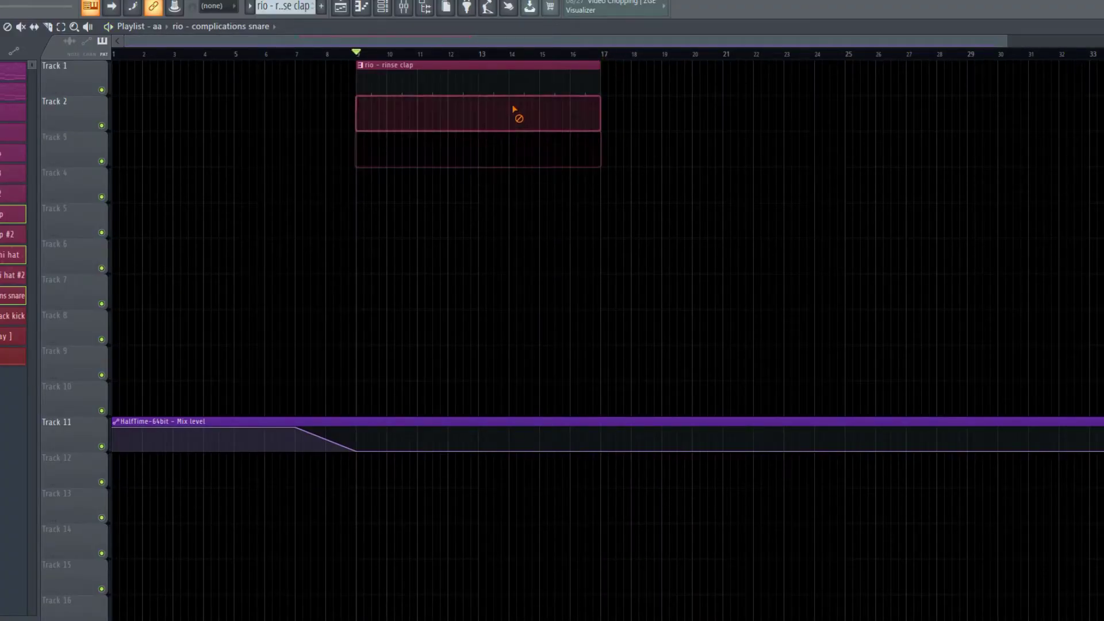
right_click(517, 111)
right_click(500, 84)
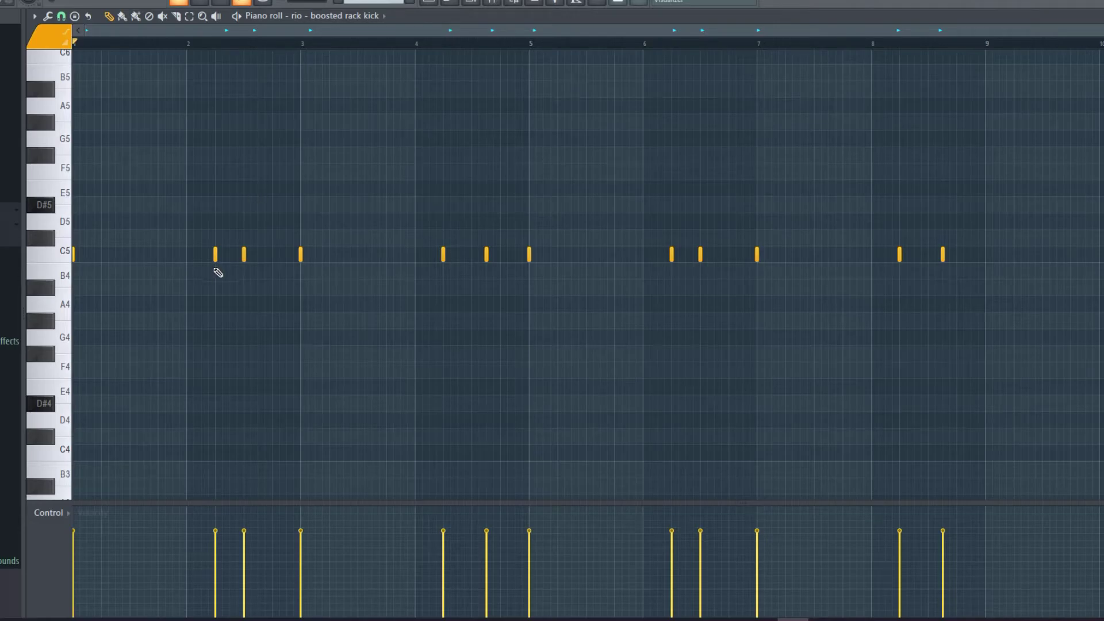
Step: Review the rio - boosted rack kick notes in the piano roll and return to the empty playlist tracks
click(500, 305)
right_click(499, 305)
click(1103, 16)
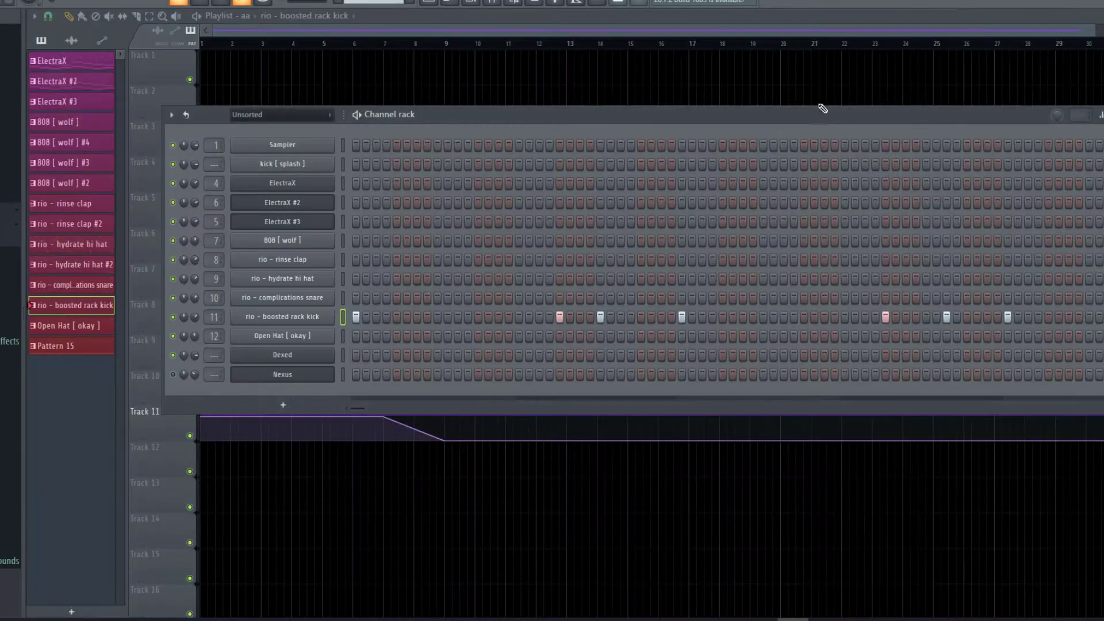
click(819, 78)
right_click(863, 79)
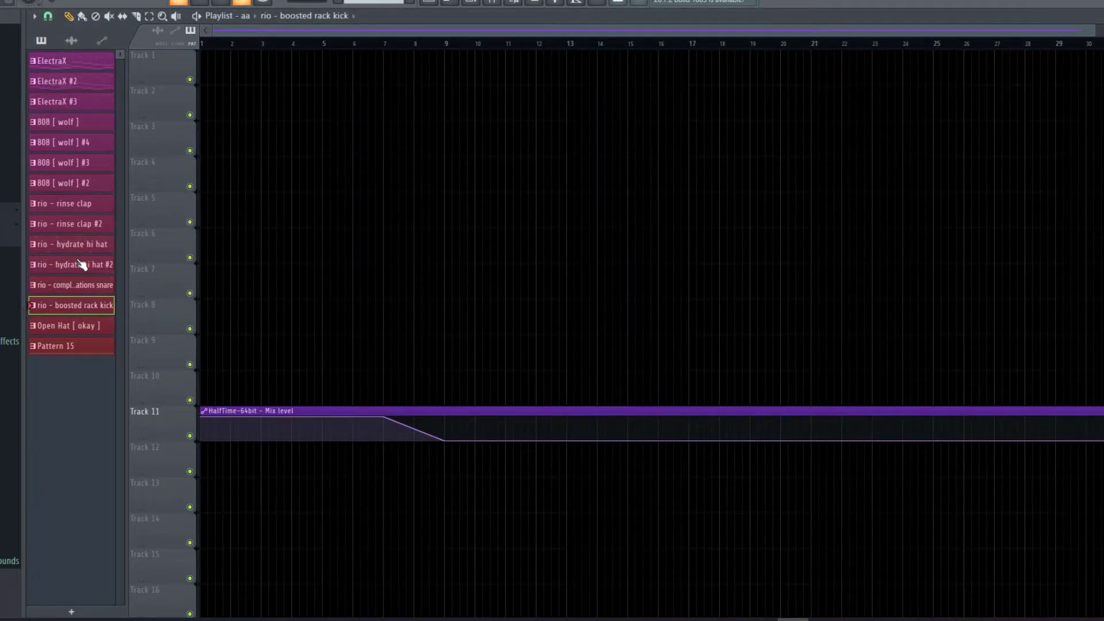
Step: Place the 808 [ wolf ] pattern at bar 9 on Track 1, above the boosted rack kick clip, and play both
drag(87, 127, 448, 60)
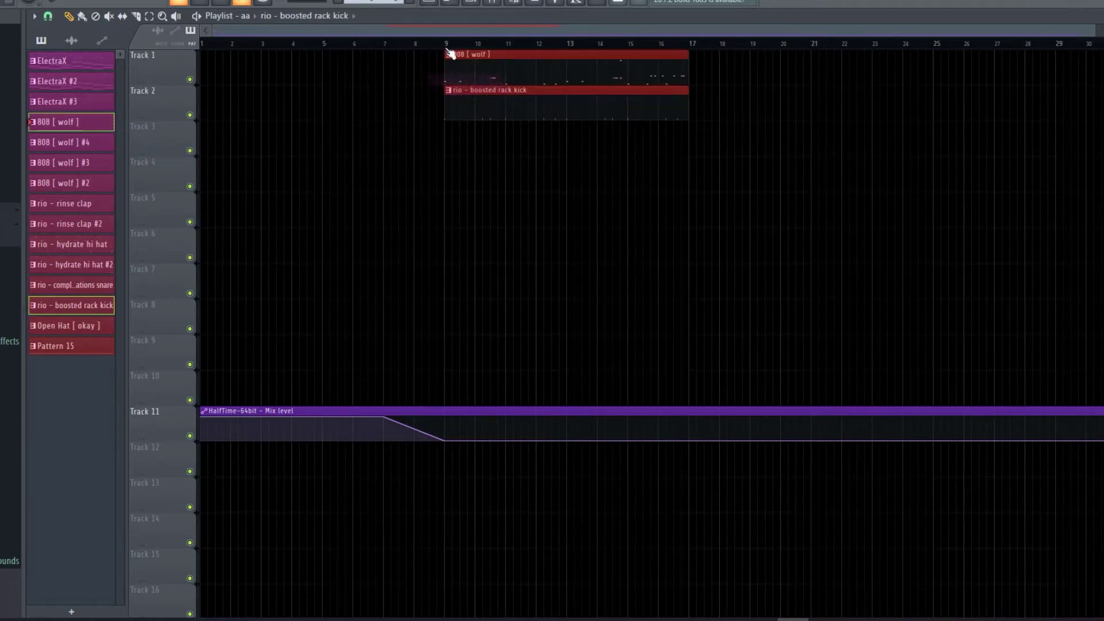
key(space)
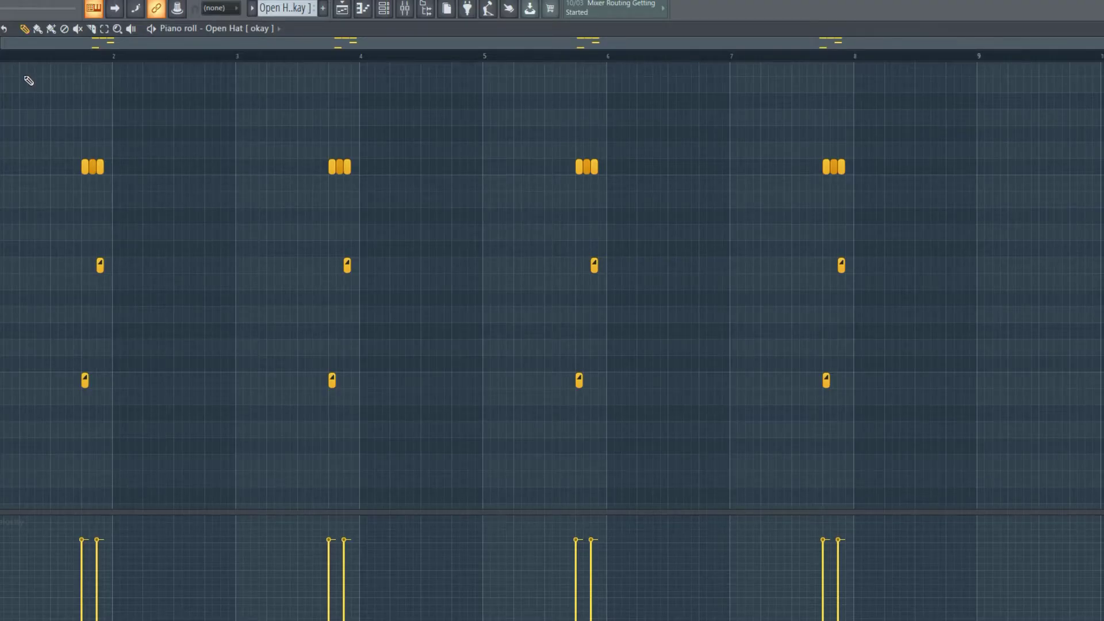
Step: Examine the Open Hat [ okay ] C5 notes and their B3 and F#4 slide notes in the piano roll
scroll(29, 80, up, 4)
drag(134, 43, 35, 55)
scroll(196, 187, down, 3)
scroll(200, 206, up, 3)
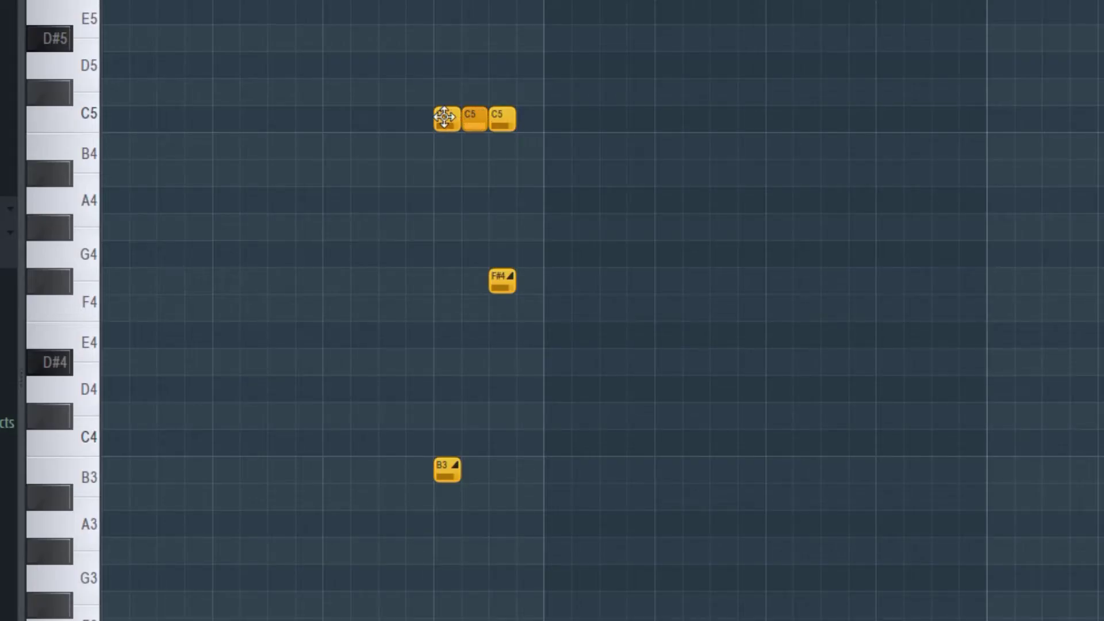
click(444, 117)
scroll(462, 158, up, 2)
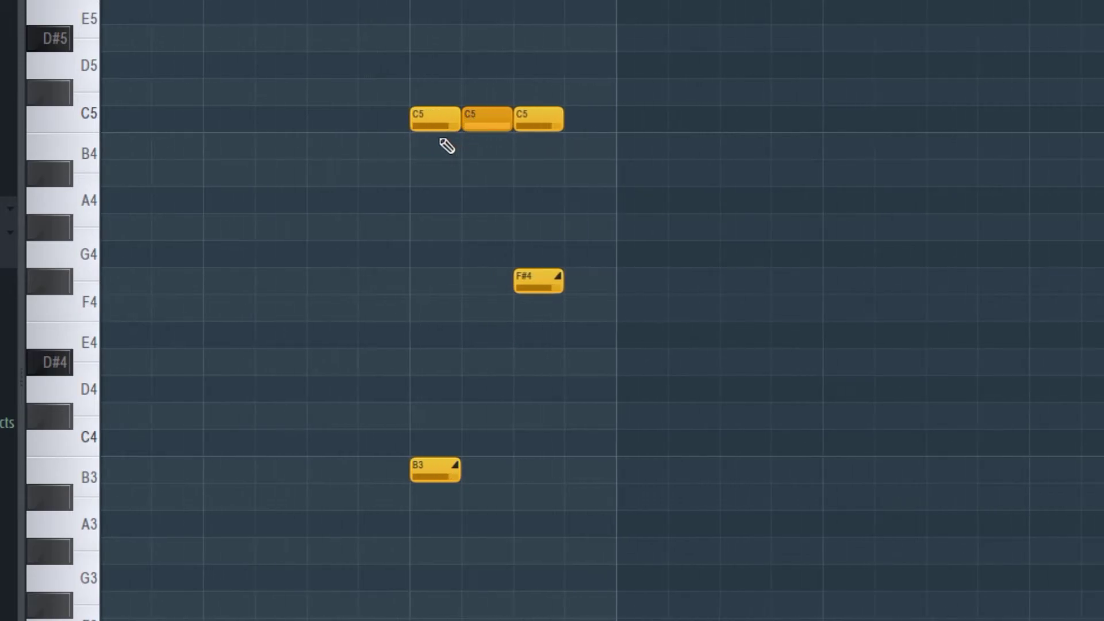
click(429, 121)
click(535, 126)
scroll(287, 8, down, 5)
Step: Play back the Open Hat [ okay ] pattern from its start
click(17, 57)
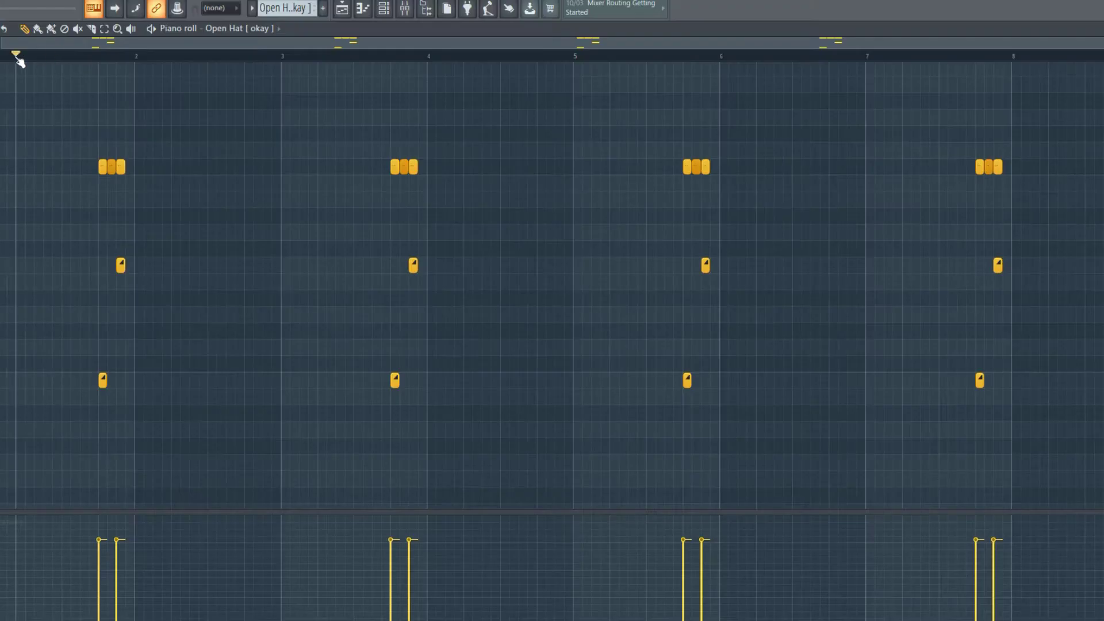
drag(16, 57, 0, 56)
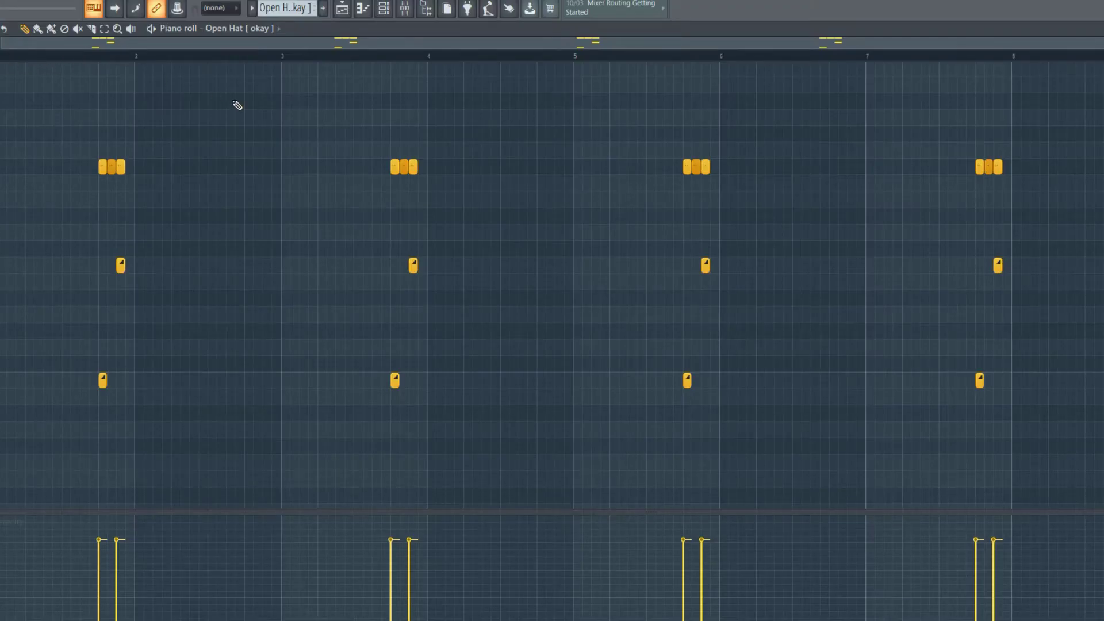
key(space)
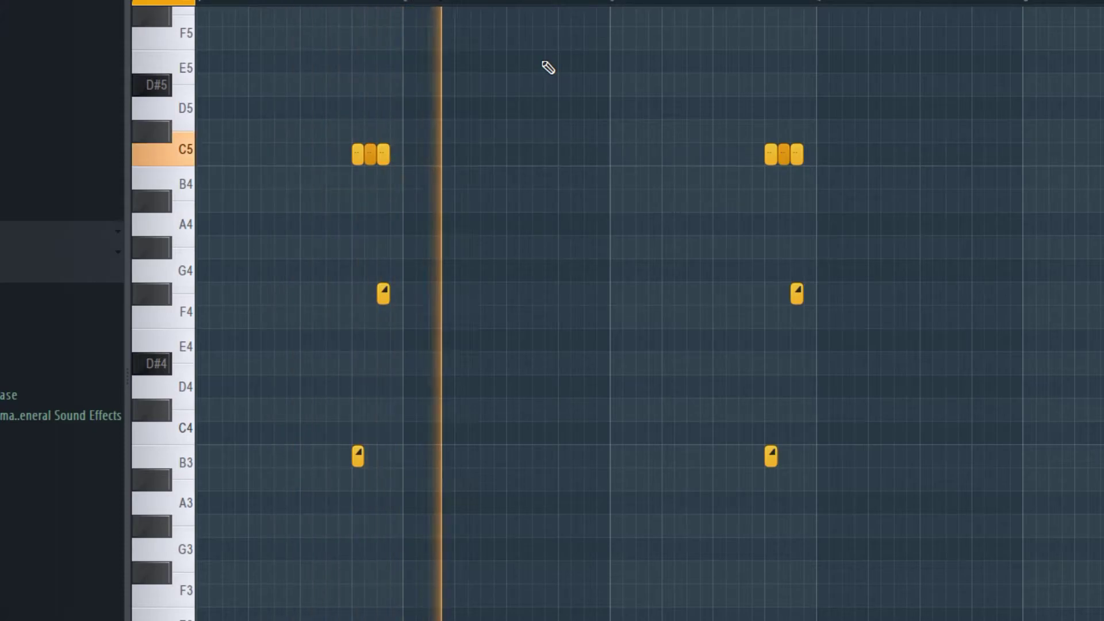
key(space)
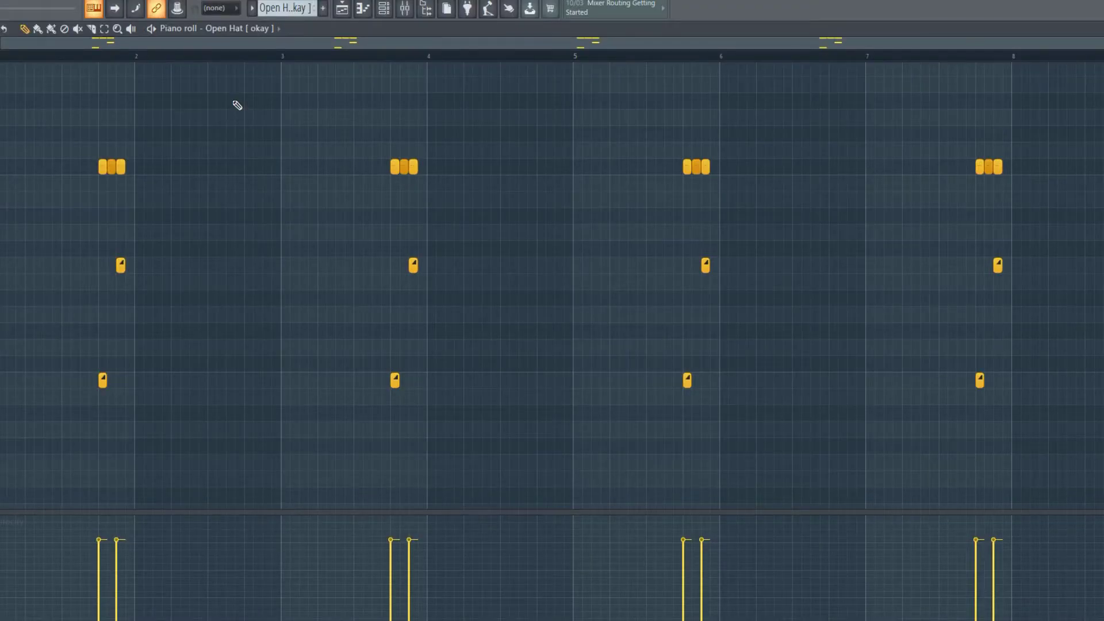
click(422, 101)
right_click(423, 104)
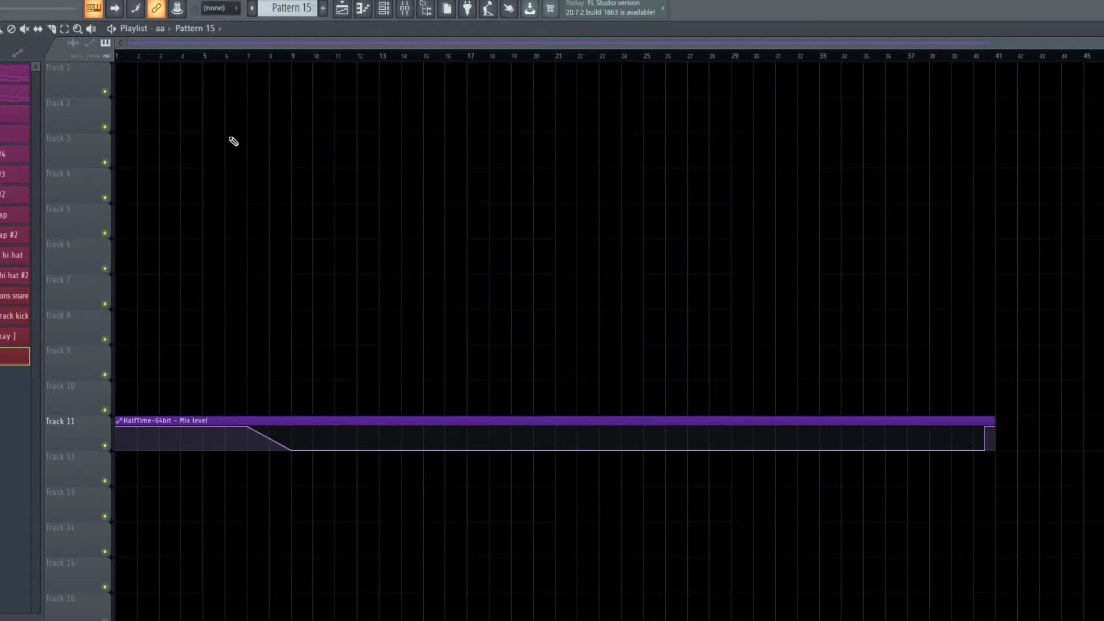
Step: Switch the playlist from the aa arrangement to the one named Arrangement
click(194, 30)
click(180, 52)
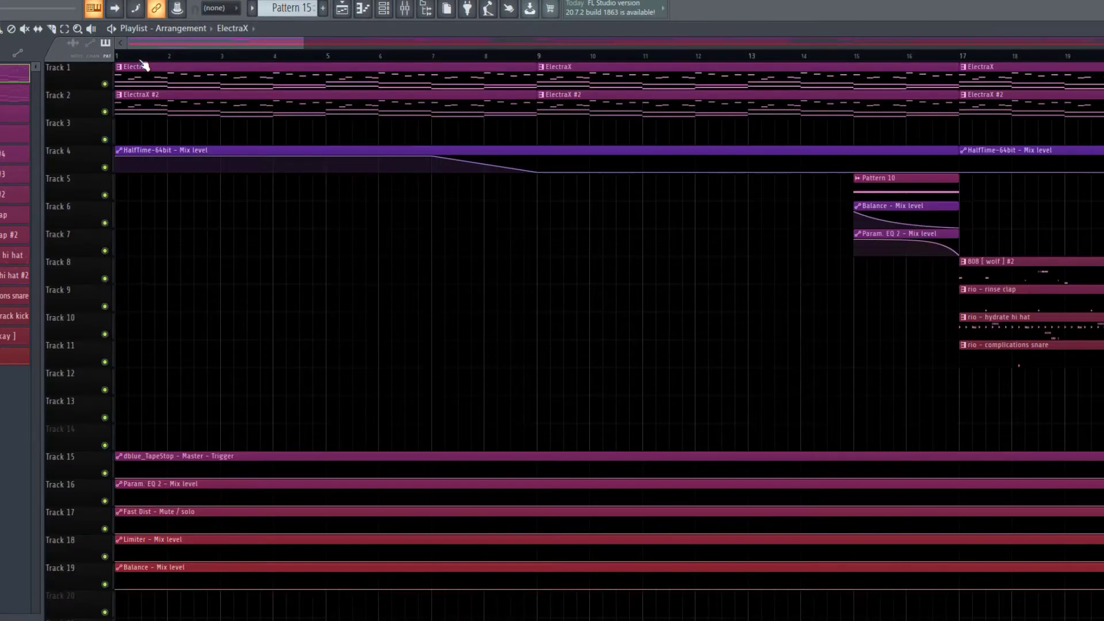
scroll(252, 217, down, 3)
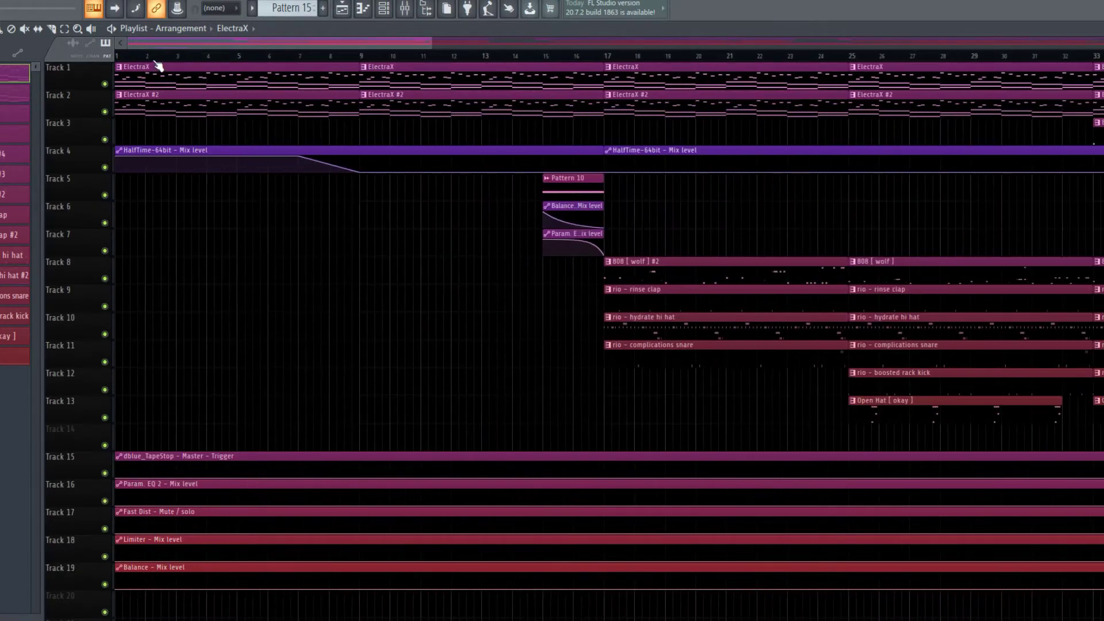
Step: Set the playback position to bar 9 and review the intro melodies with the HalfTime mix level automation
click(368, 56)
scroll(276, 279, down, 3)
scroll(276, 279, up, 2)
key(super)
click(348, 192)
right_click(348, 192)
scroll(306, 246, up, 1)
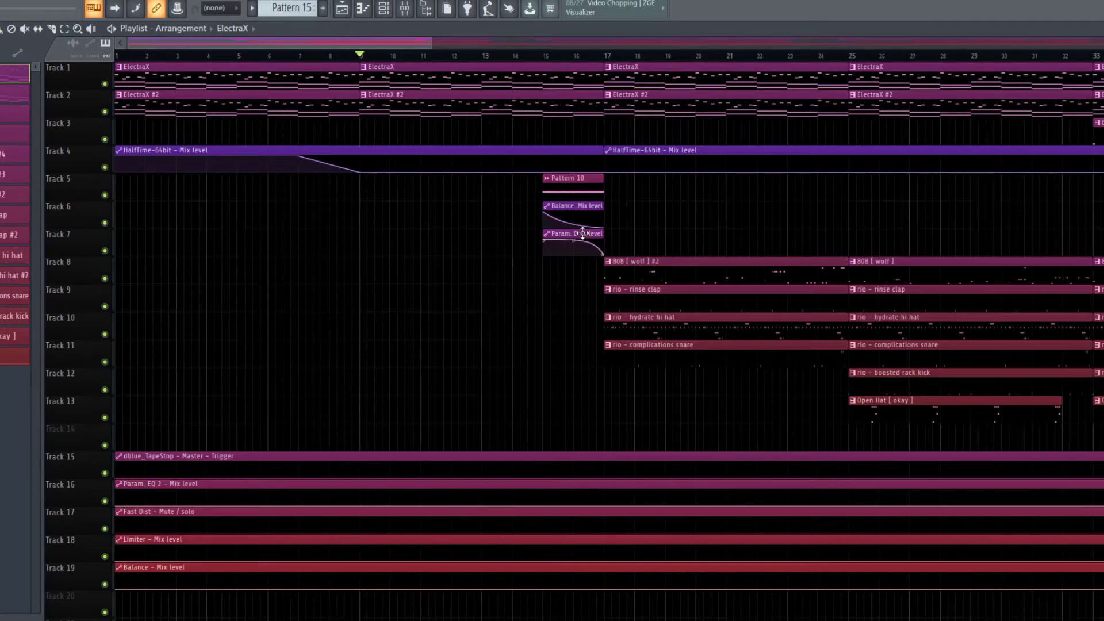
Step: Select bars 15 to 17, solo Tracks 5 to 7, and play the Pattern 10 transition with its Balance and EQ automation
scroll(633, 227, up, 5)
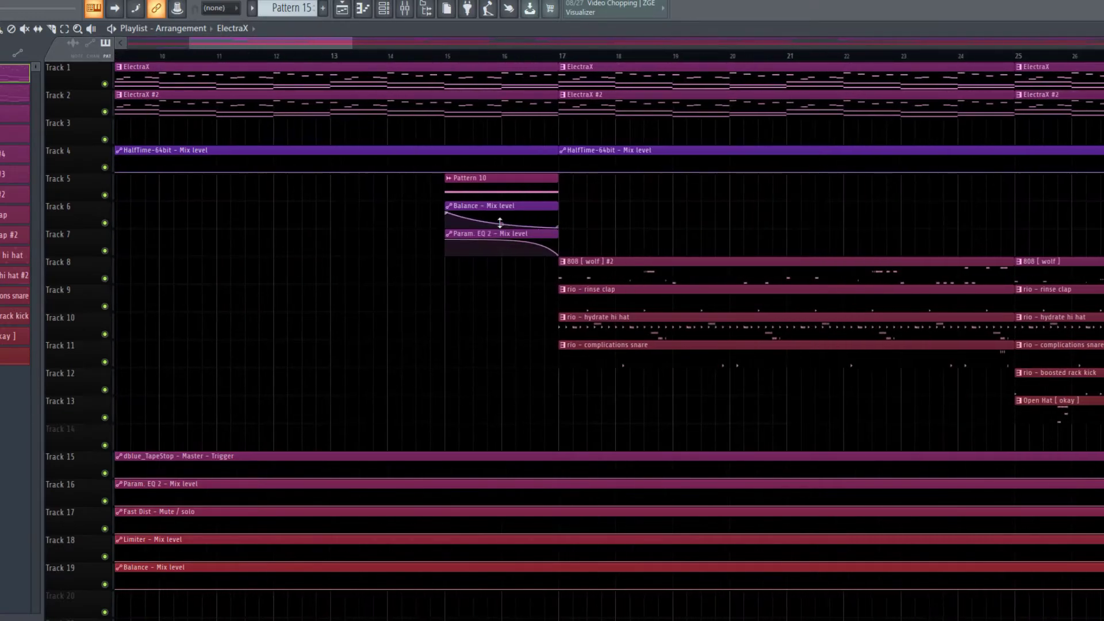
drag(424, 55, 587, 80)
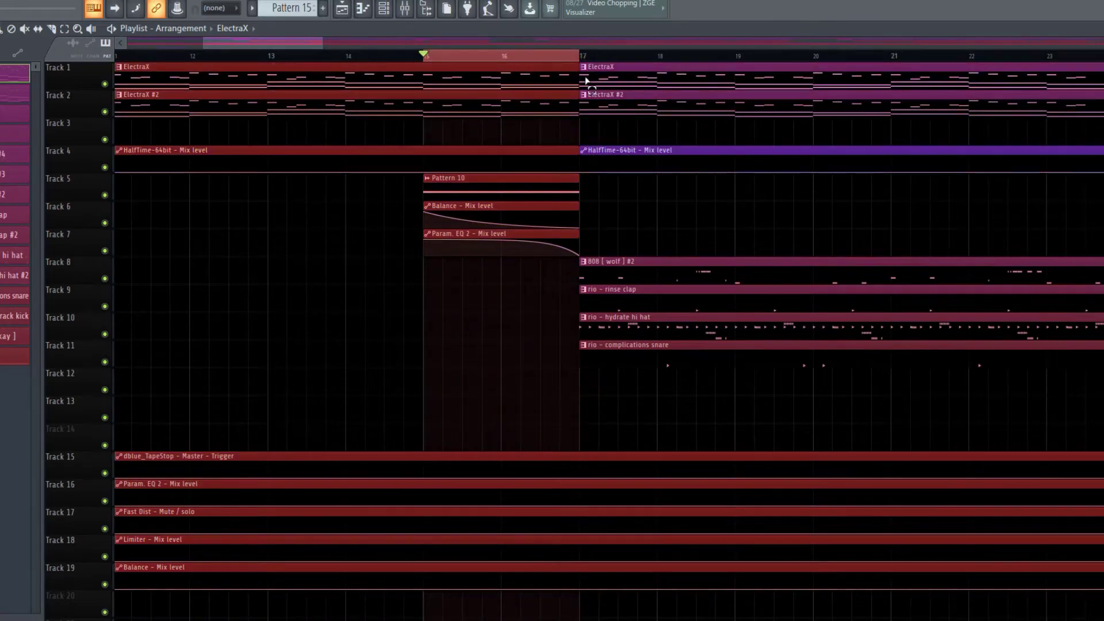
right_click(105, 195)
drag(105, 225, 104, 251)
key(space)
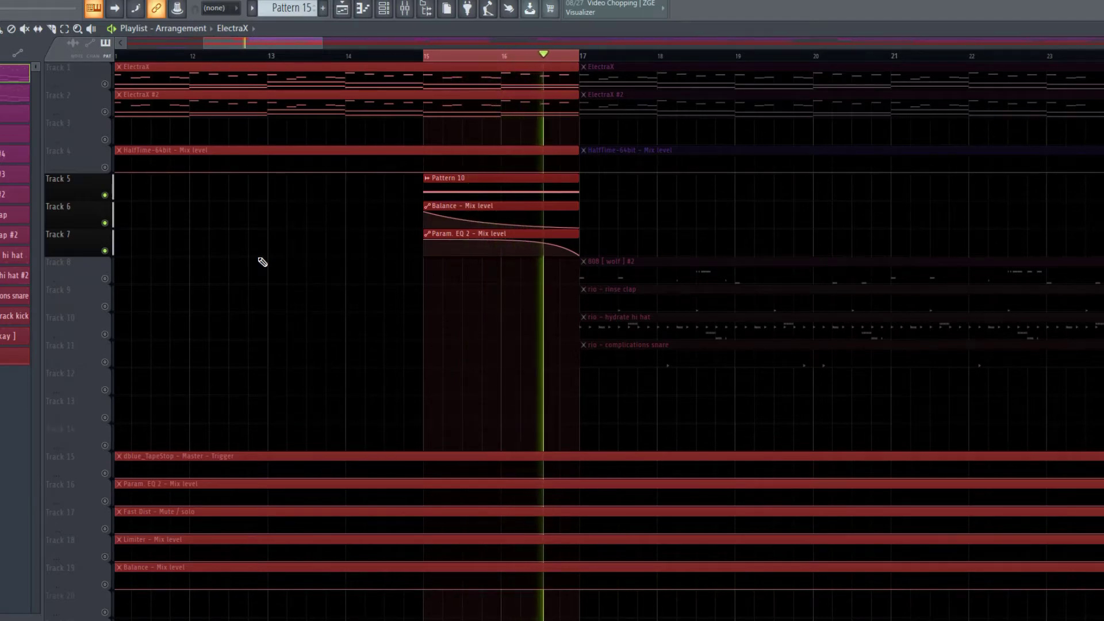
key(space)
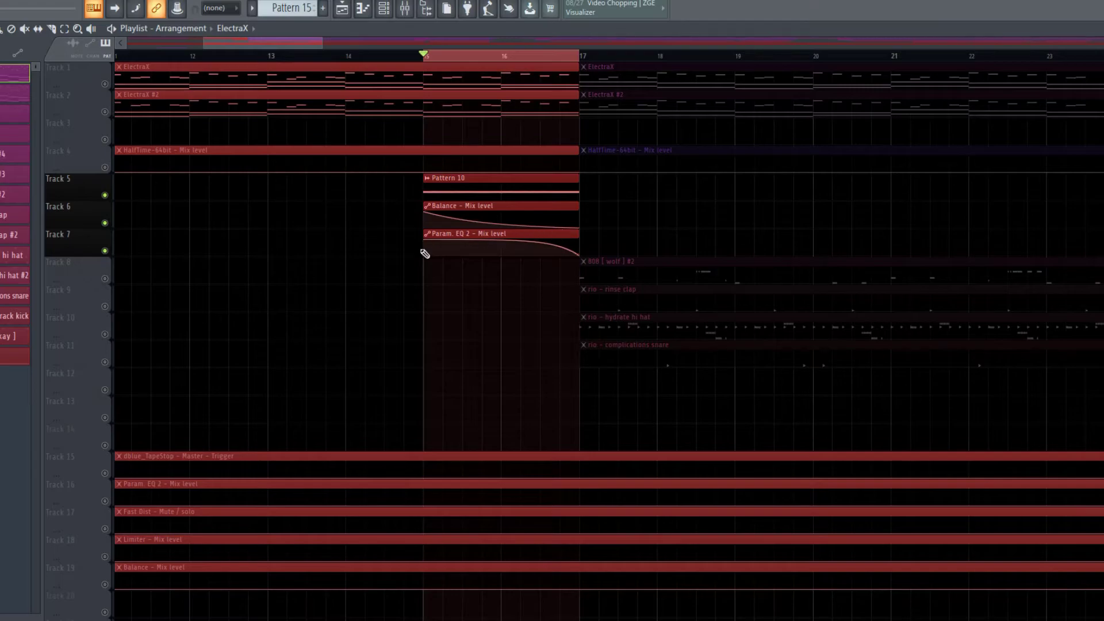
Step: Turn off the solo on Tracks 5 to 7 and clear the bar 15 to 17 time selection
click(105, 195)
click(274, 223)
right_click(273, 223)
double_click(366, 56)
Step: Examine how the melodies, 808, drums, transitions and automation clips are laid out across the arrangement
scroll(343, 62, down, 3)
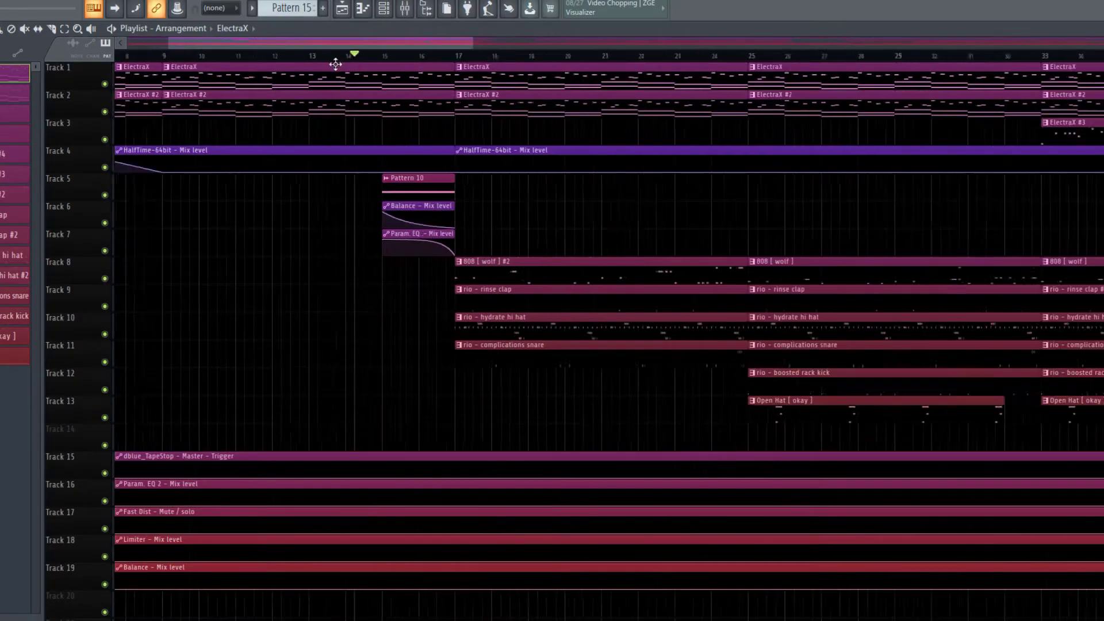
scroll(303, 63, up, 2)
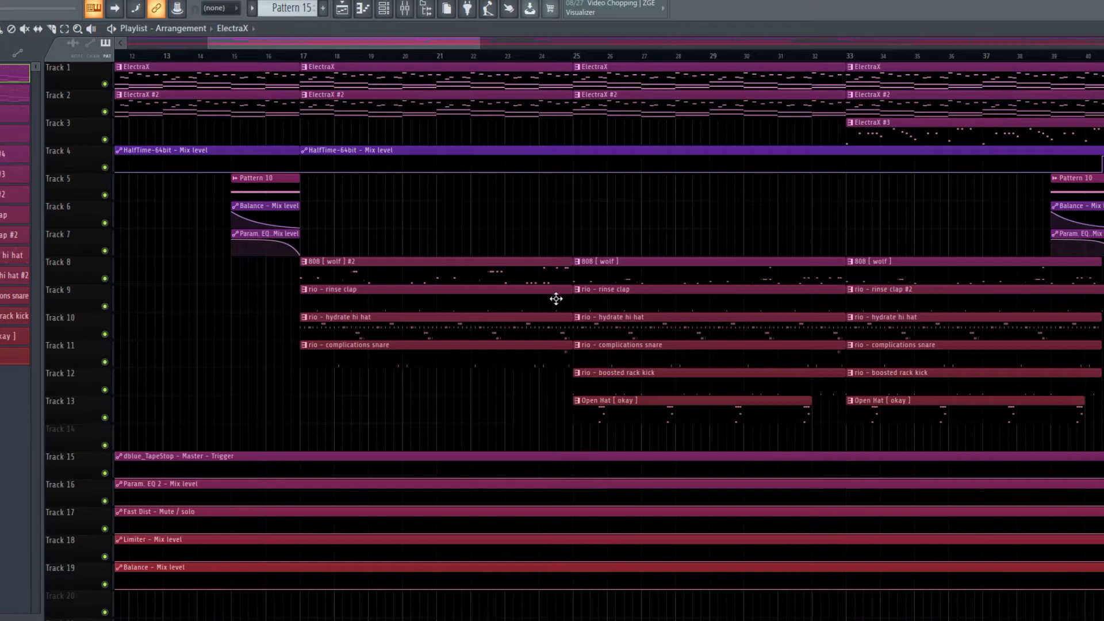
scroll(597, 267, down, 3)
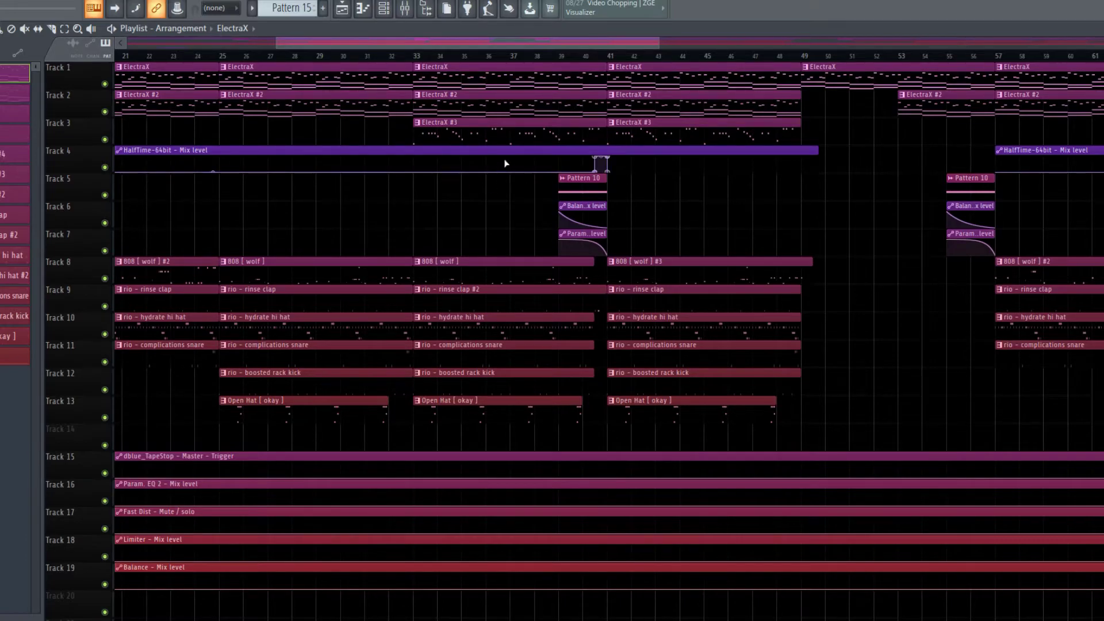
scroll(509, 161, down, 3)
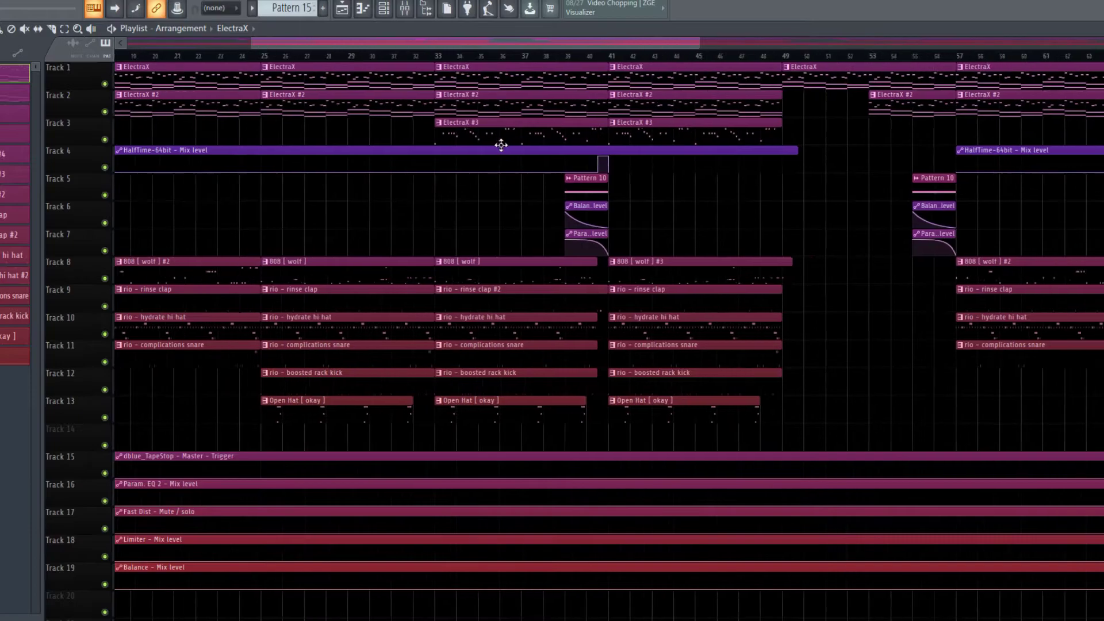
scroll(631, 225, up, 5)
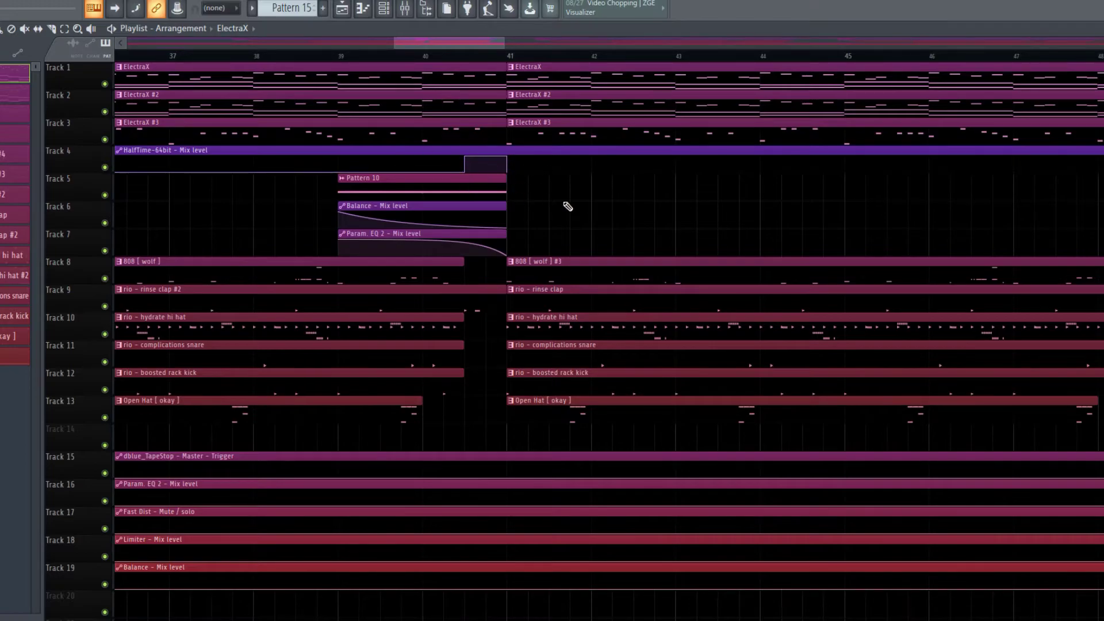
scroll(646, 204, down, 4)
scroll(704, 233, down, 5)
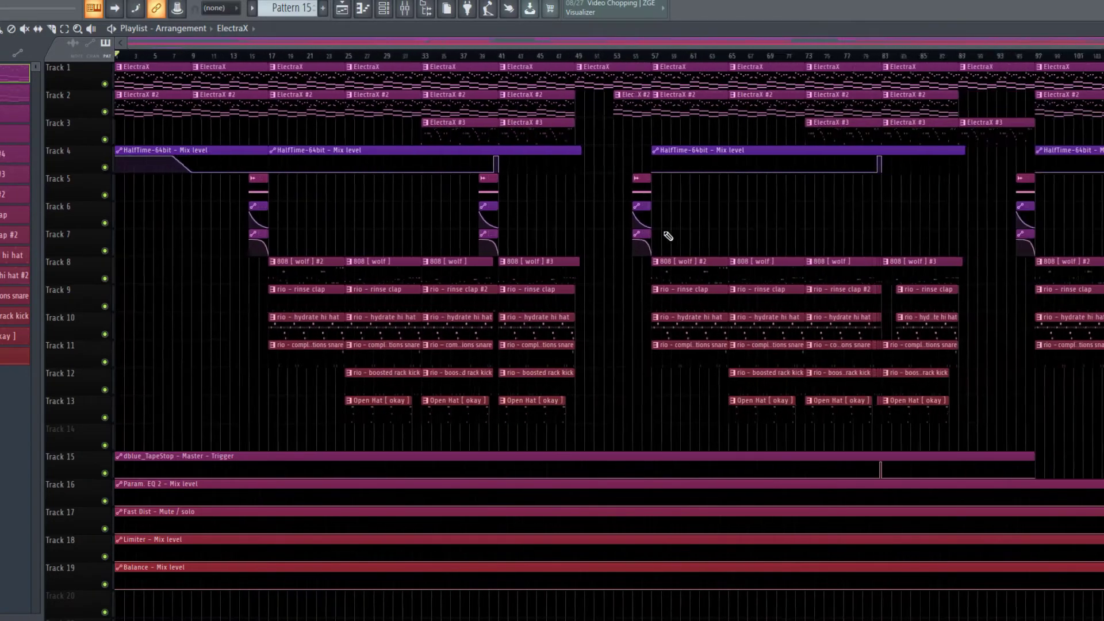
scroll(748, 262, down, 3)
scroll(749, 262, up, 3)
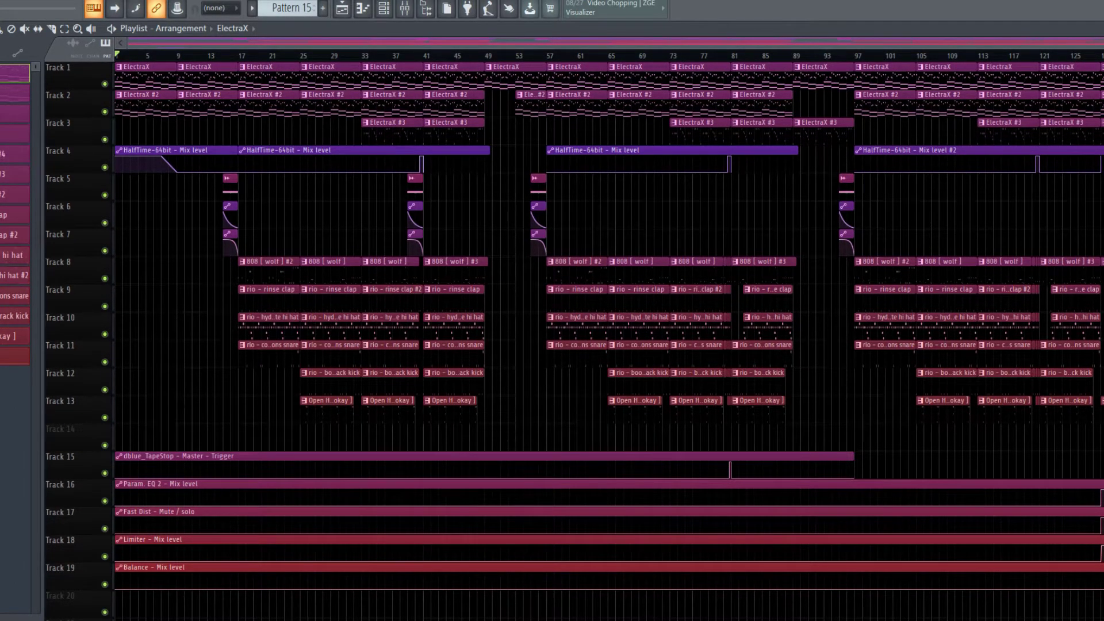
Step: Set the playback position to bar 129 and review the Master track's Fruity Fast Dist and Fruity parametric EQ 2
scroll(535, 163, up, 5)
click(447, 56)
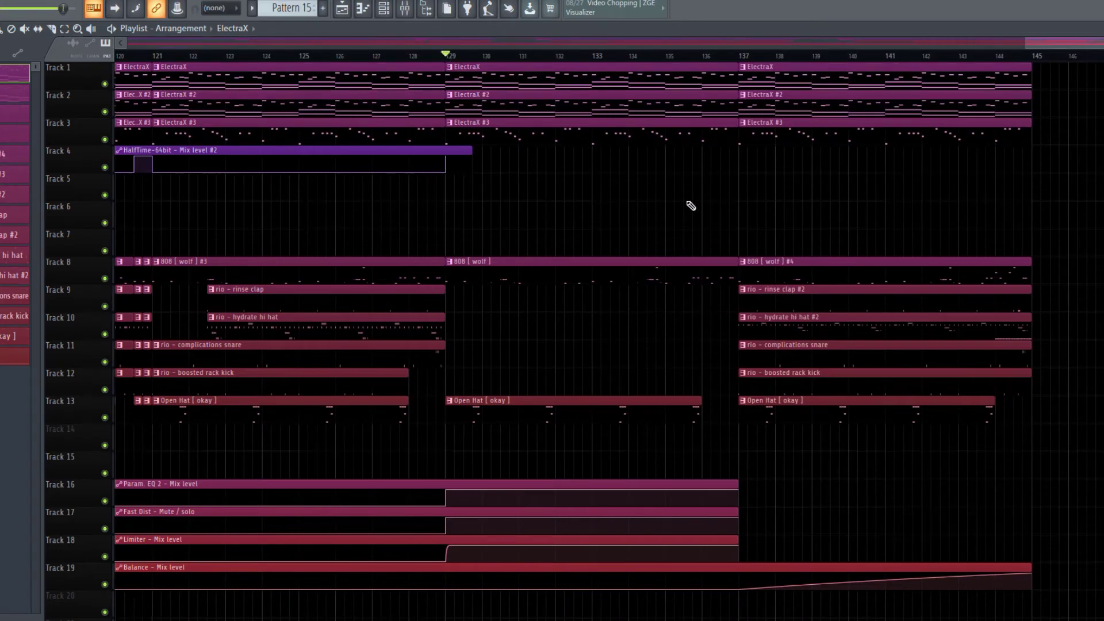
key(F9)
click(484, 195)
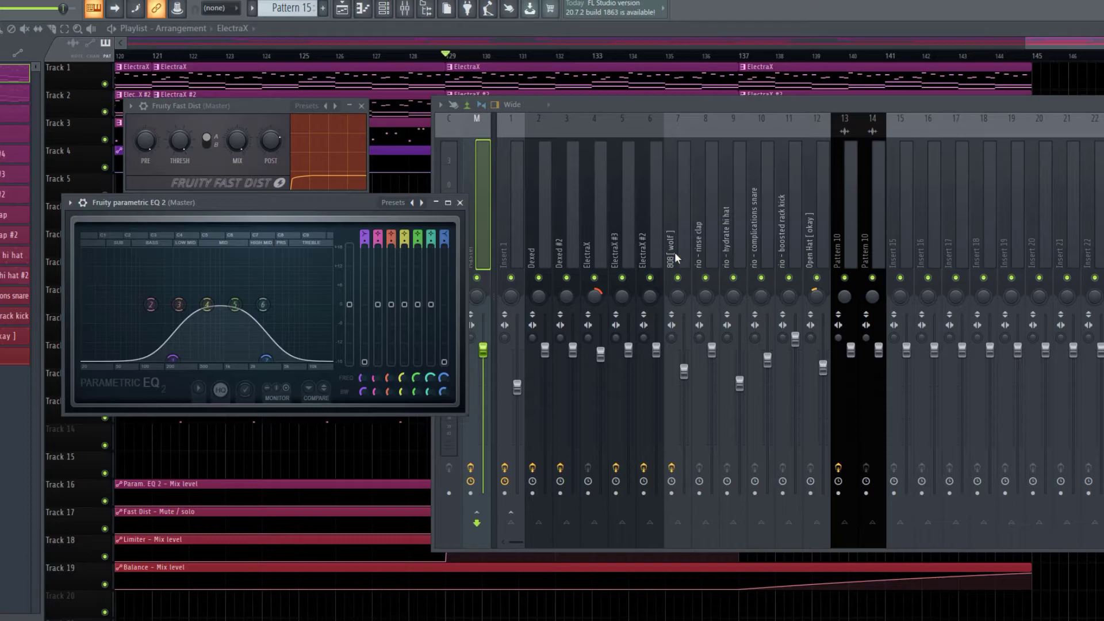
key(F12)
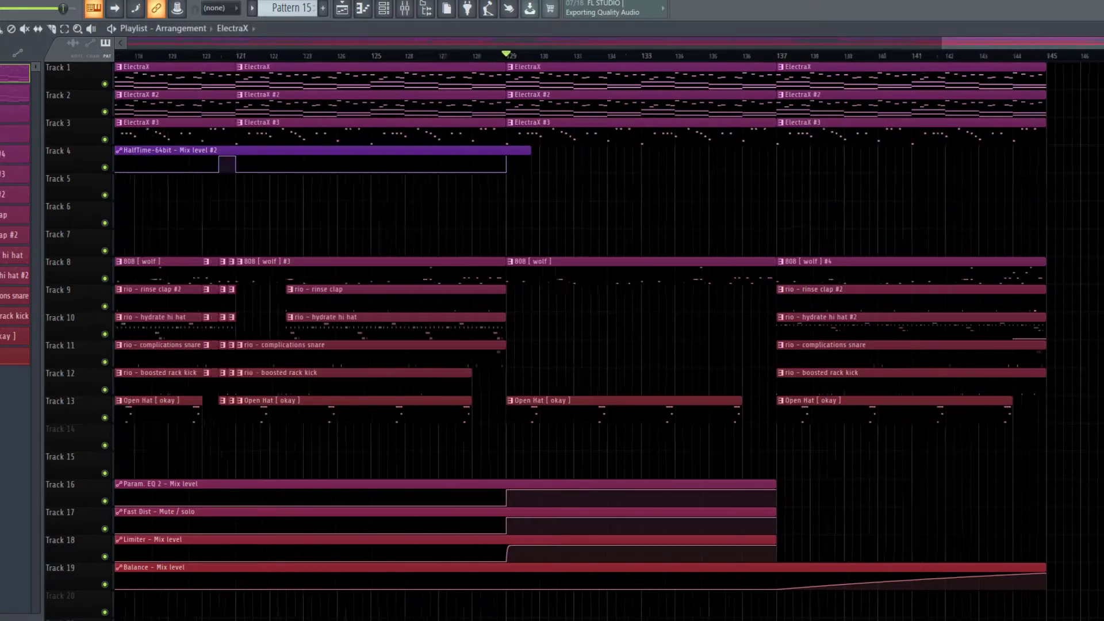
Step: Review the final section's automation and the overall arrangement, and return the playback position to bar 1
scroll(609, 342, down, 6)
scroll(609, 342, up, 4)
scroll(806, 592, up, 3)
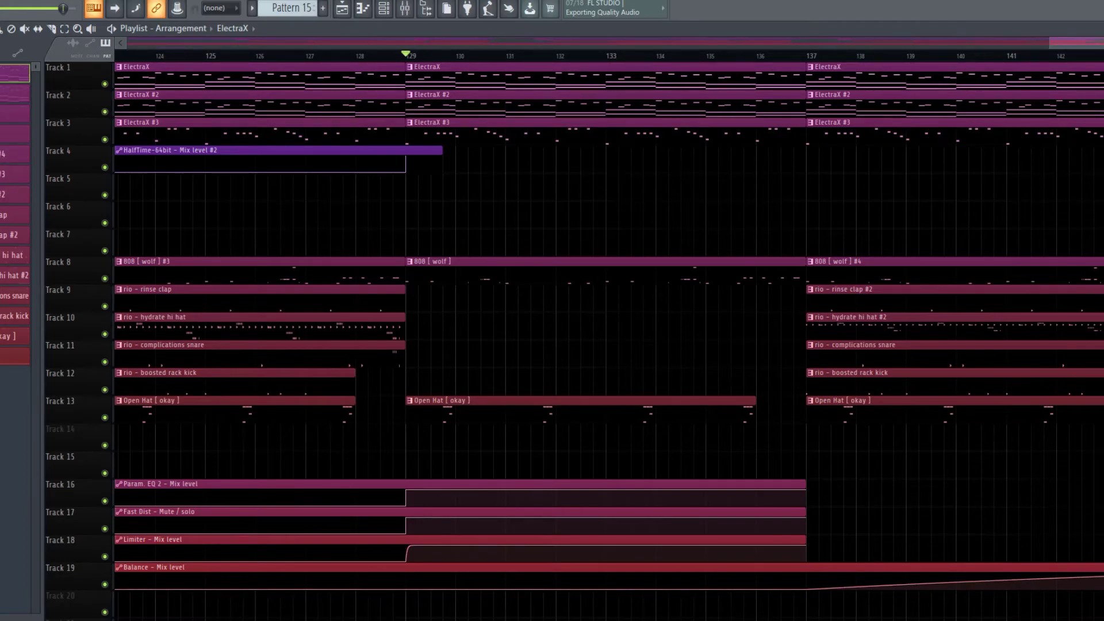
scroll(772, 191, down, 8)
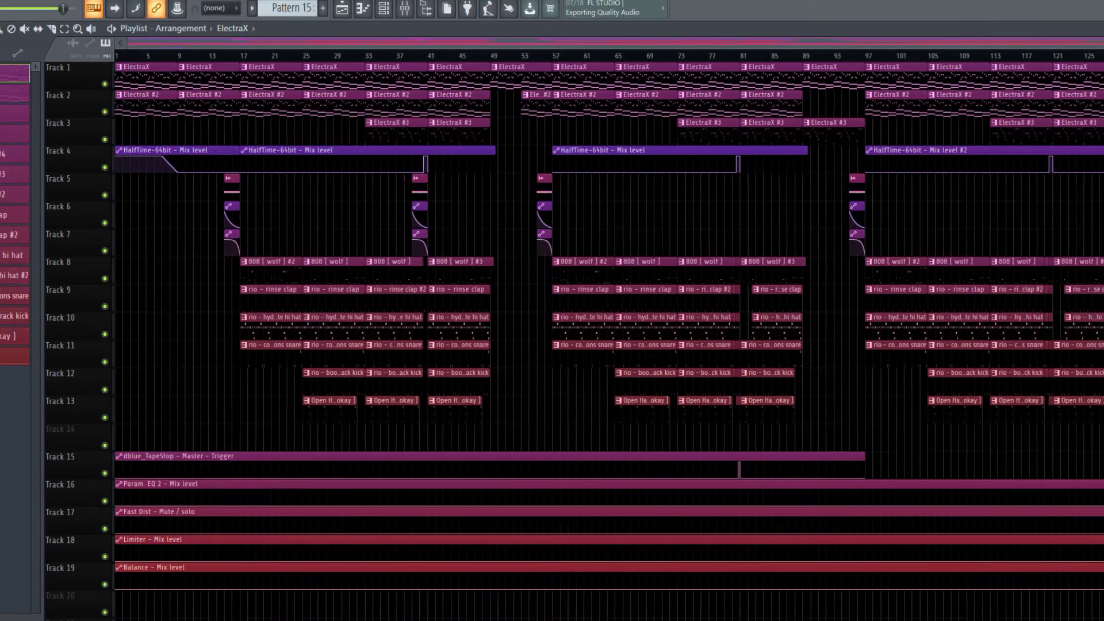
drag(315, 56, 117, 86)
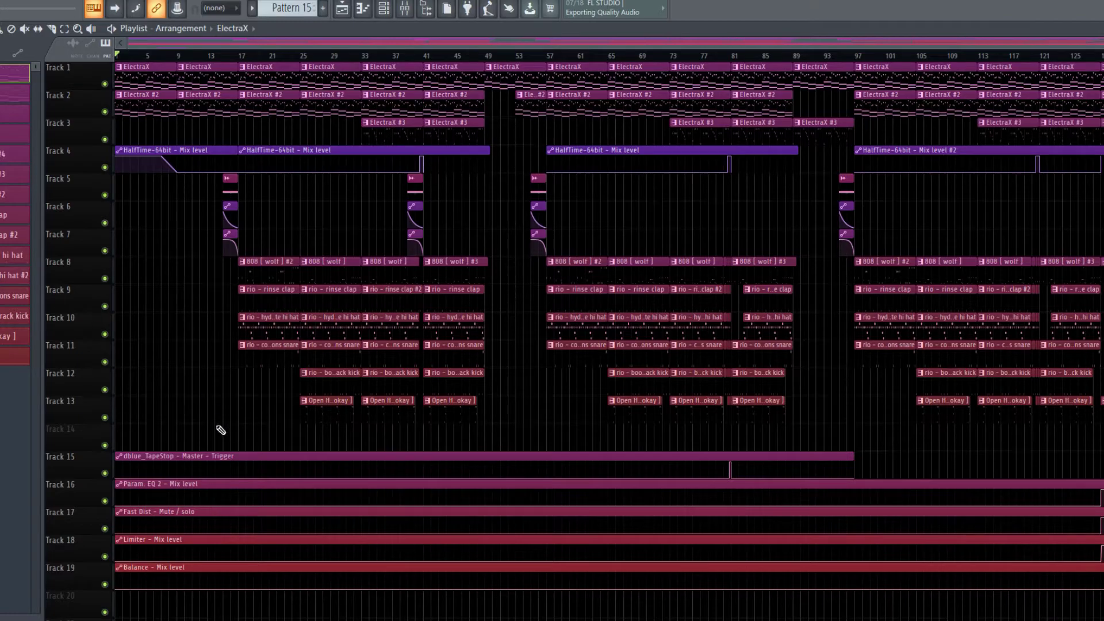